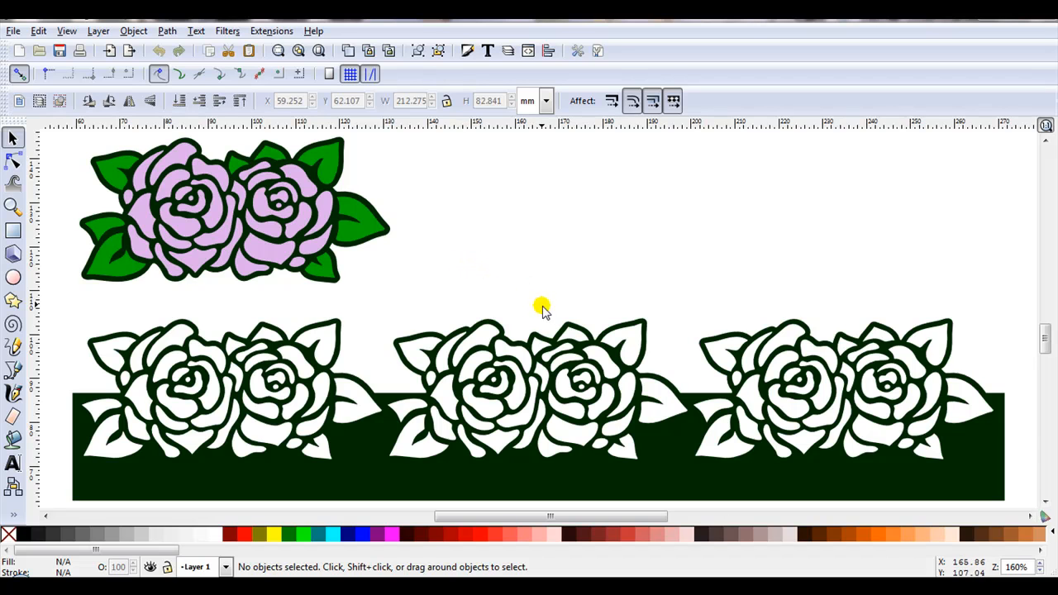
Delete the dark three-rose border panel and reposition the single-stem pink rose near the page's left edge
{"action": "left_click", "coordinate": [558, 340]}
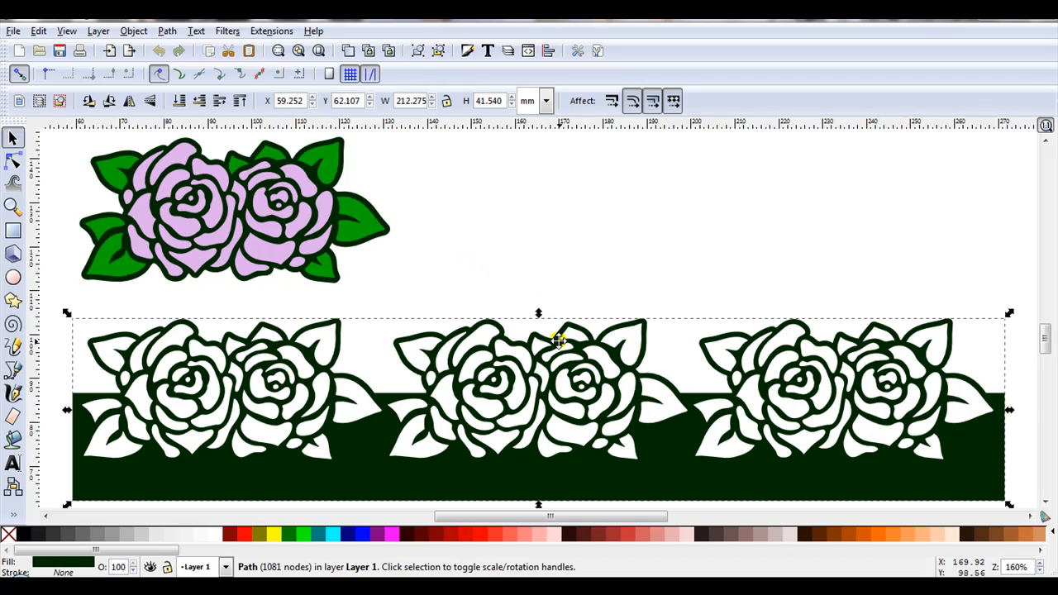
{"action": "key", "text": "Delete"}
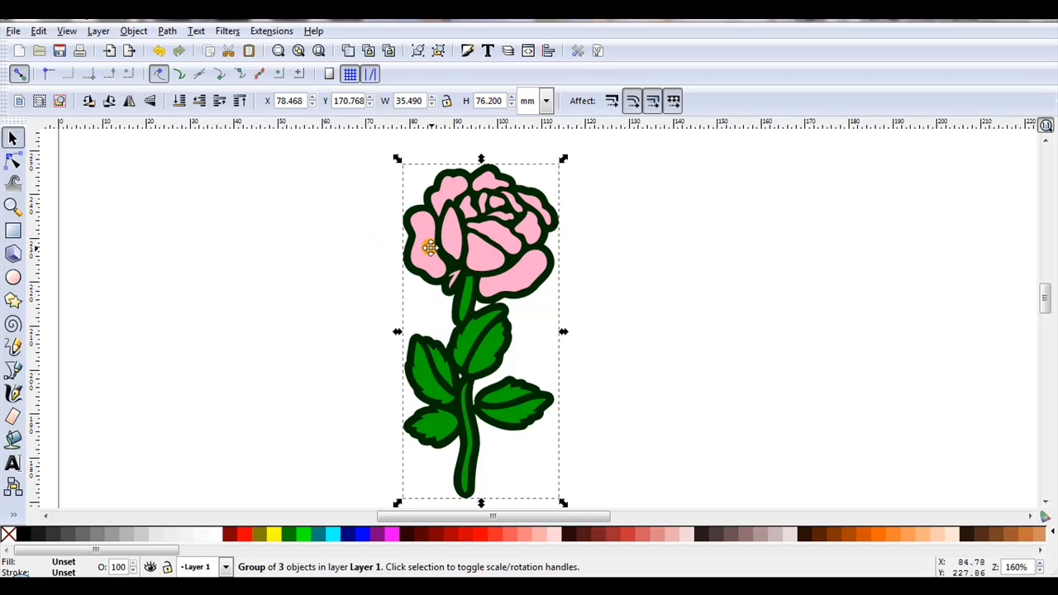
{"action": "left_click_drag", "start_coordinate": [429, 248], "coordinate": [226, 236]}
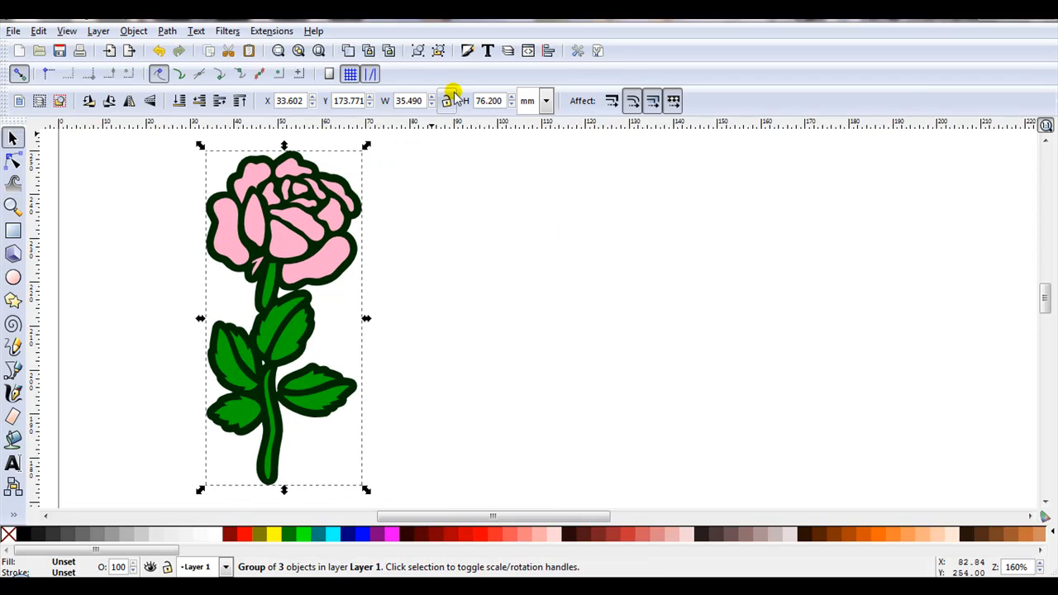
Ungroup the single-stem rose and move its dark outline about 50 mm to the right of the coloured shapes
{"action": "left_click", "coordinate": [439, 51]}
{"action": "left_click", "coordinate": [189, 232]}
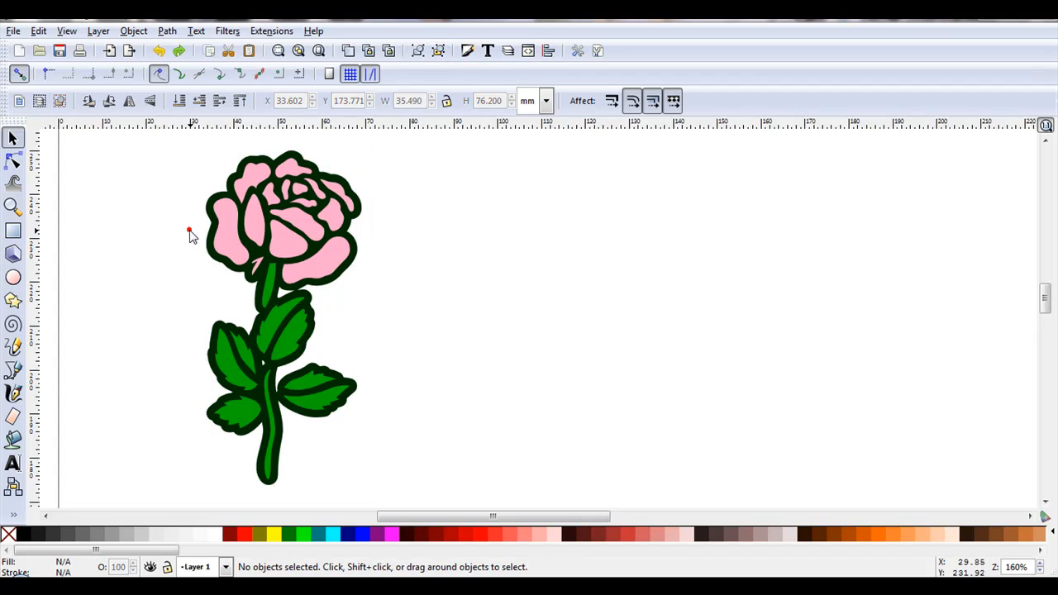
{"action": "left_click_drag", "start_coordinate": [209, 260], "coordinate": [427, 263]}
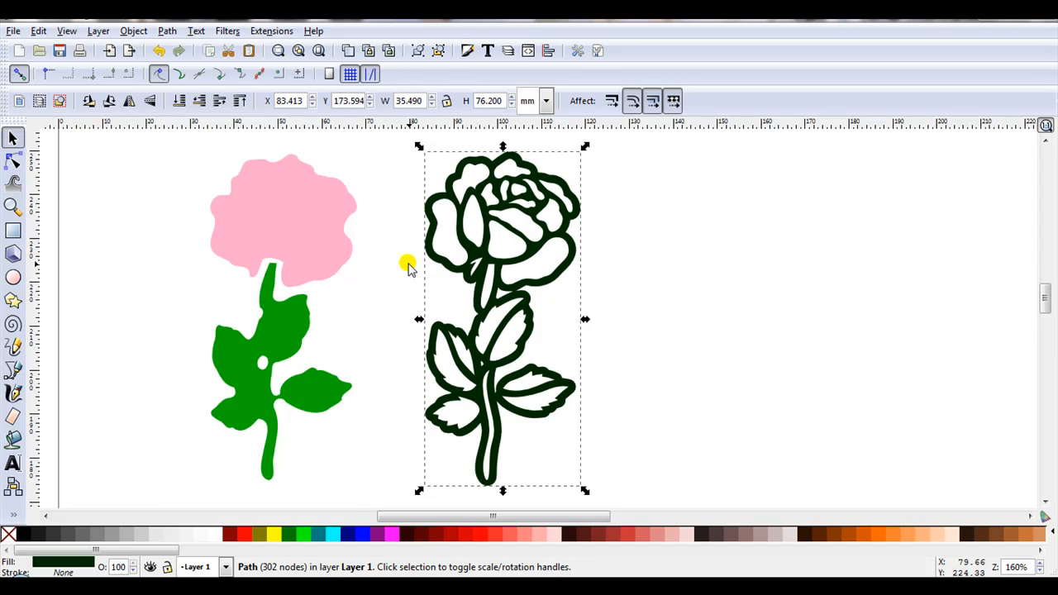
Draw a rectangle about 60 x 92 mm to the right of the rose outline and fill it with #E9AFAF pink
{"action": "scroll", "coordinate": [402, 269], "scroll_direction": "down", "scroll_amount": 1}
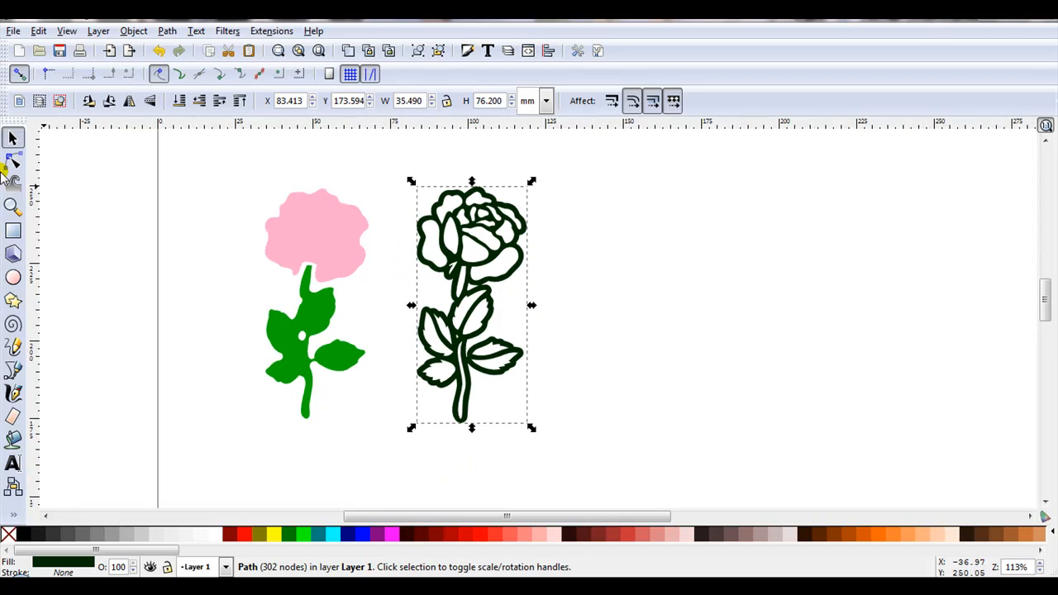
{"action": "left_click", "coordinate": [13, 231]}
{"action": "left_click_drag", "start_coordinate": [542, 147], "coordinate": [729, 431]}
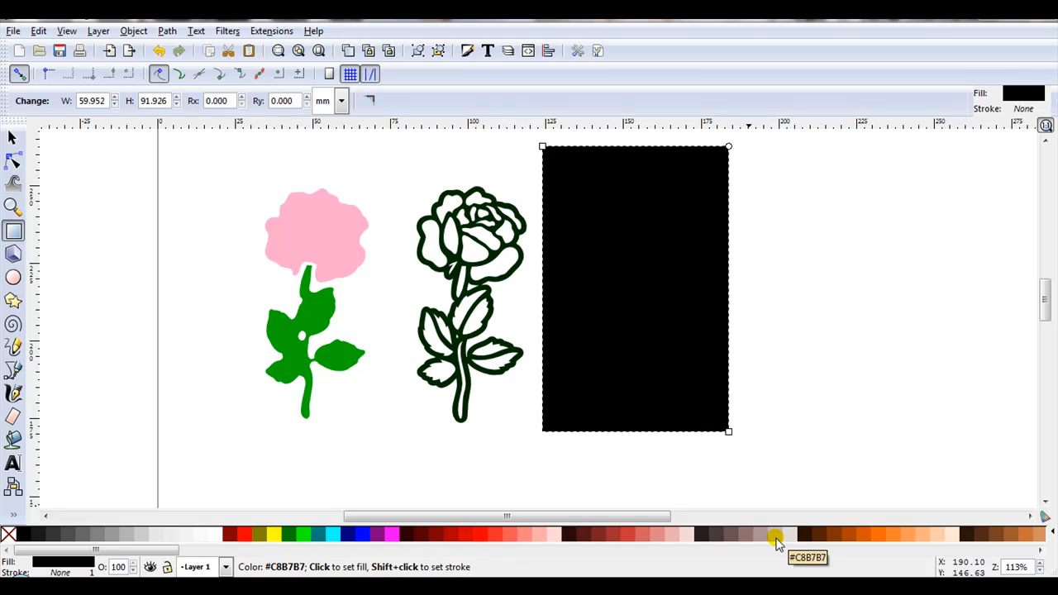
{"action": "left_click", "coordinate": [667, 534]}
Move the rose outline onto the pink rectangle, raise it to the top and position it straddling the rectangle's right edge
{"action": "key", "text": "s"}
{"action": "left_click", "coordinate": [413, 229]}
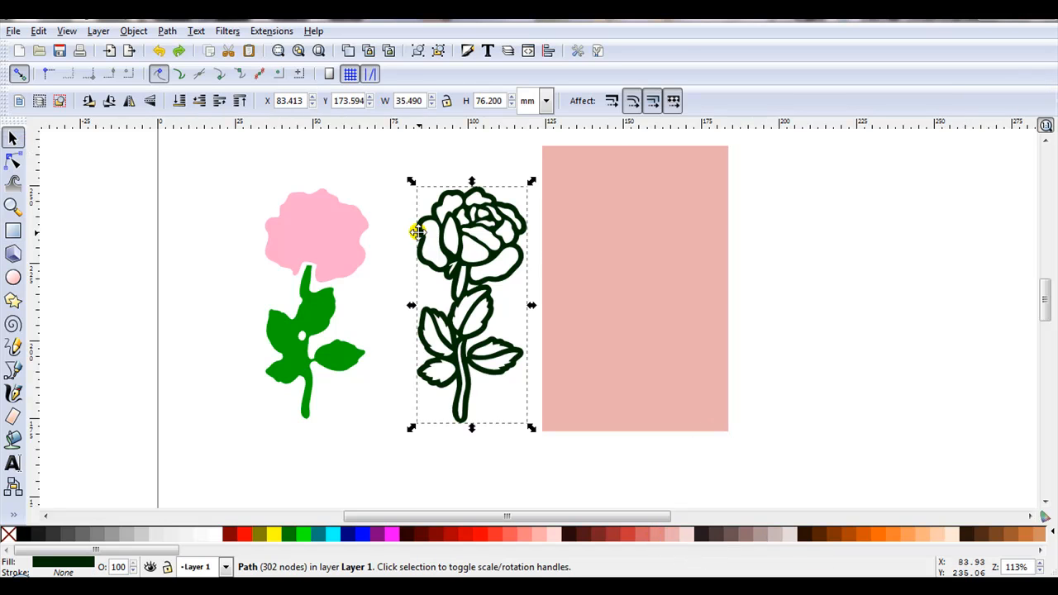
{"action": "left_click_drag", "start_coordinate": [446, 245], "coordinate": [681, 240]}
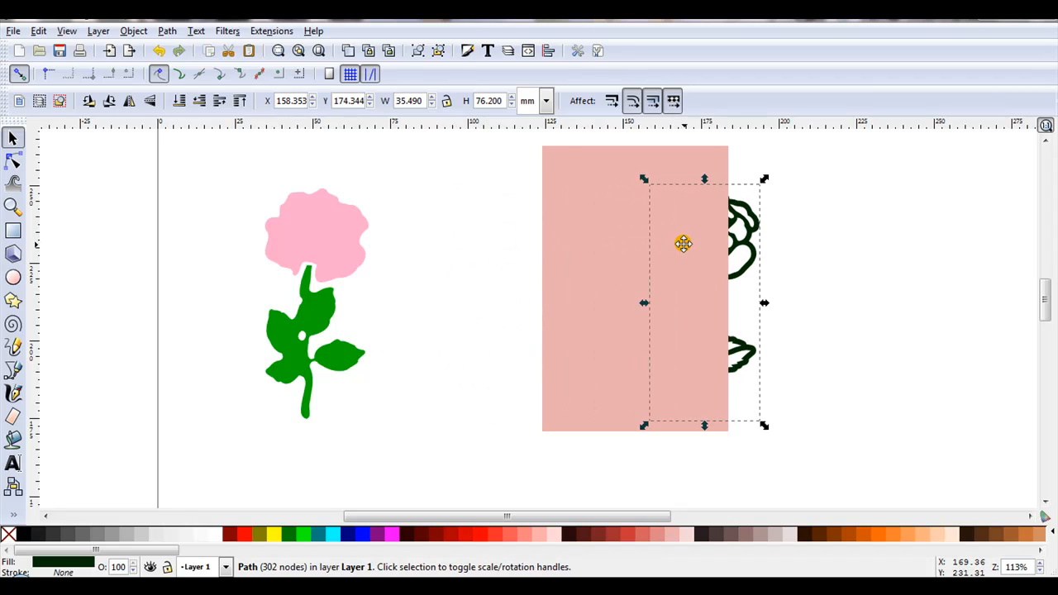
{"action": "left_click", "coordinate": [238, 100]}
{"action": "left_click_drag", "start_coordinate": [739, 268], "coordinate": [770, 245]}
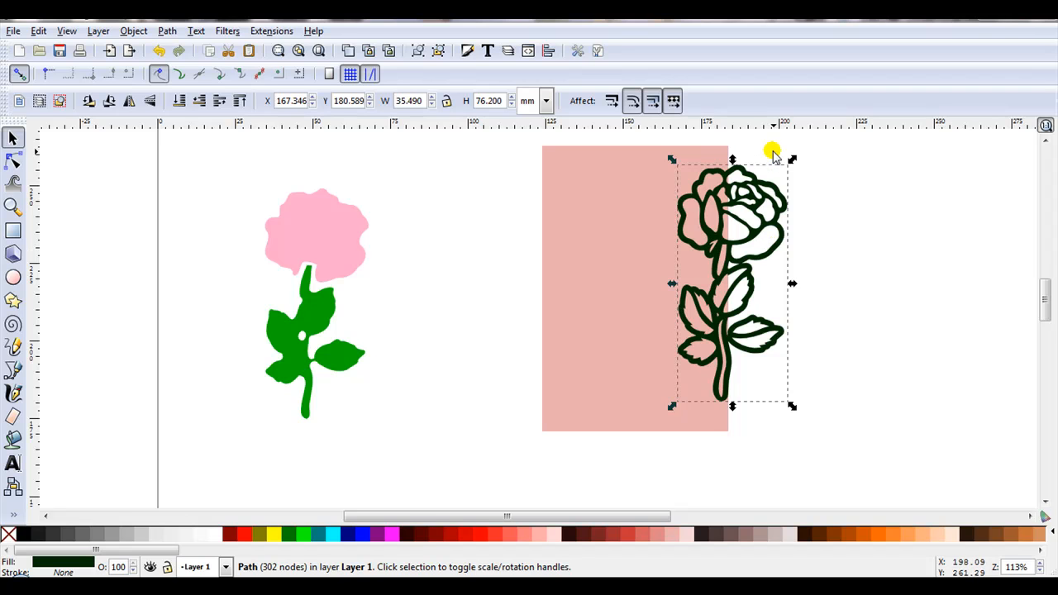
{"action": "scroll", "coordinate": [710, 154], "scroll_direction": "right", "scroll_amount": 1}
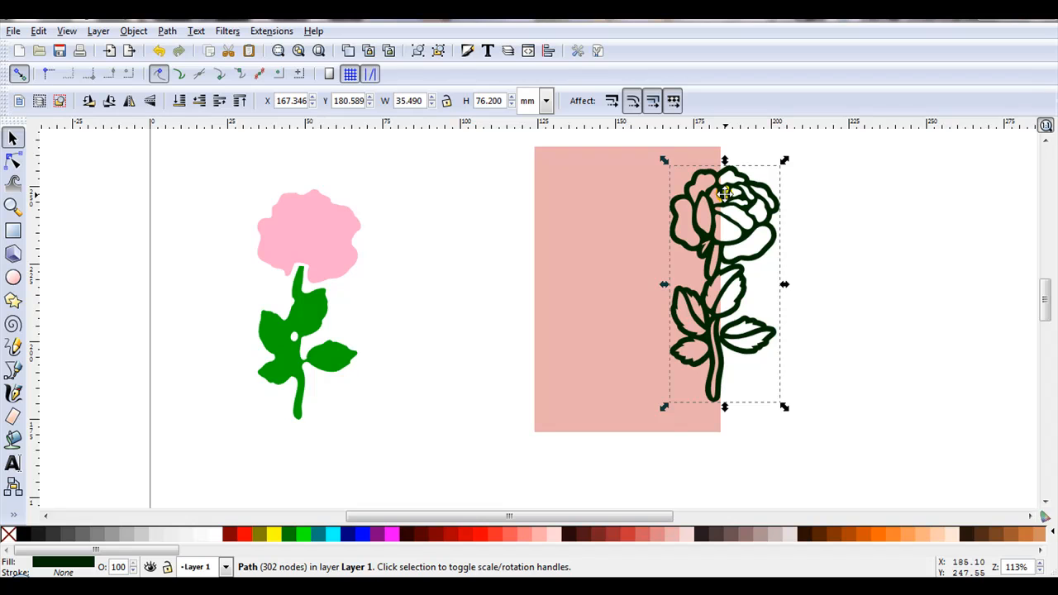
Break apart the rose outline path and fill its outermost silhouette with lime (#00FF00)
{"action": "left_click", "coordinate": [167, 31]}
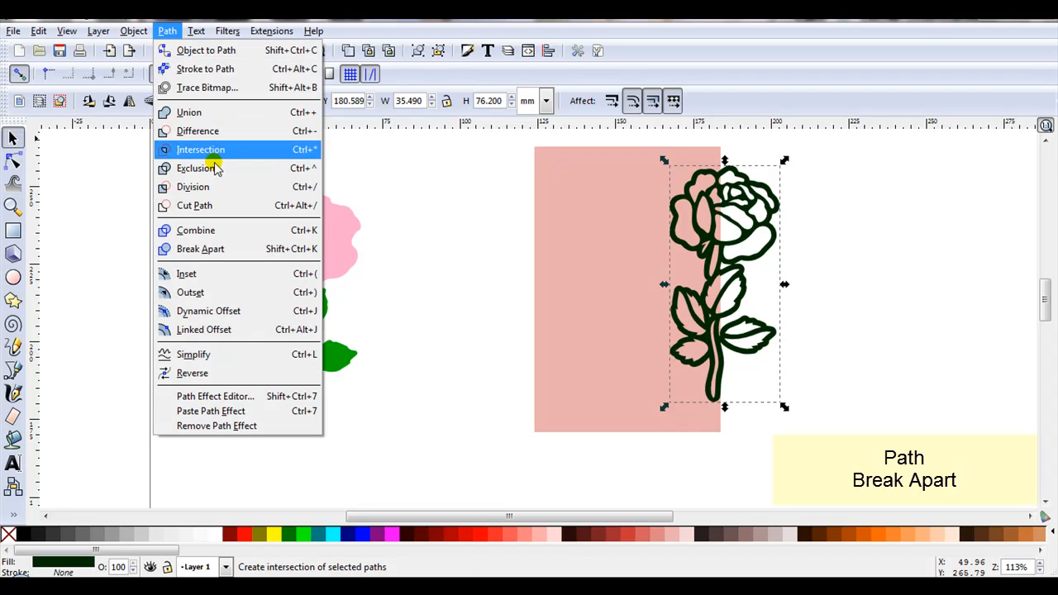
{"action": "left_click", "coordinate": [231, 248]}
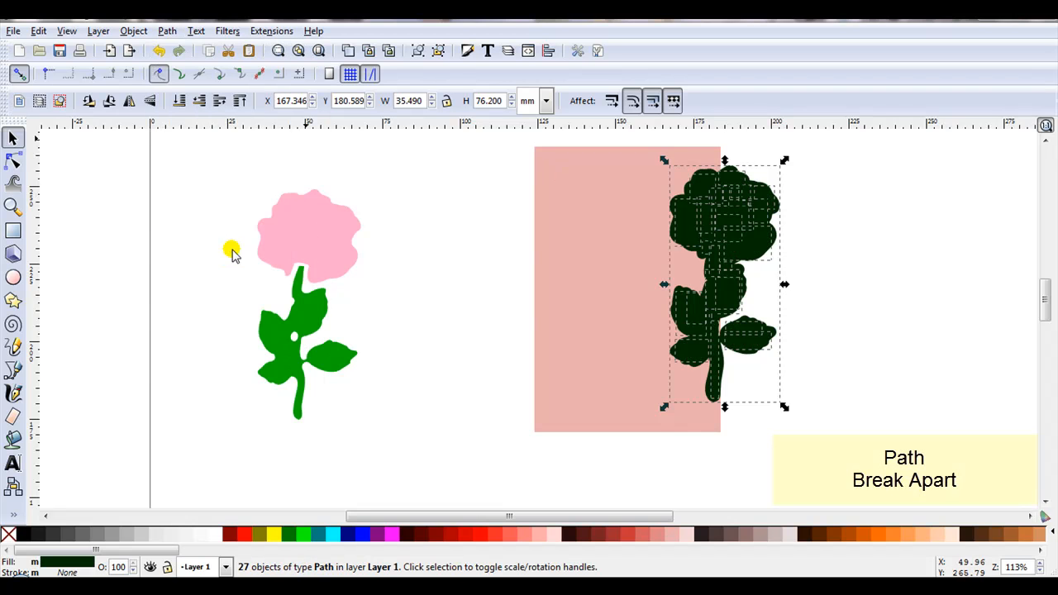
{"action": "left_click", "coordinate": [441, 180]}
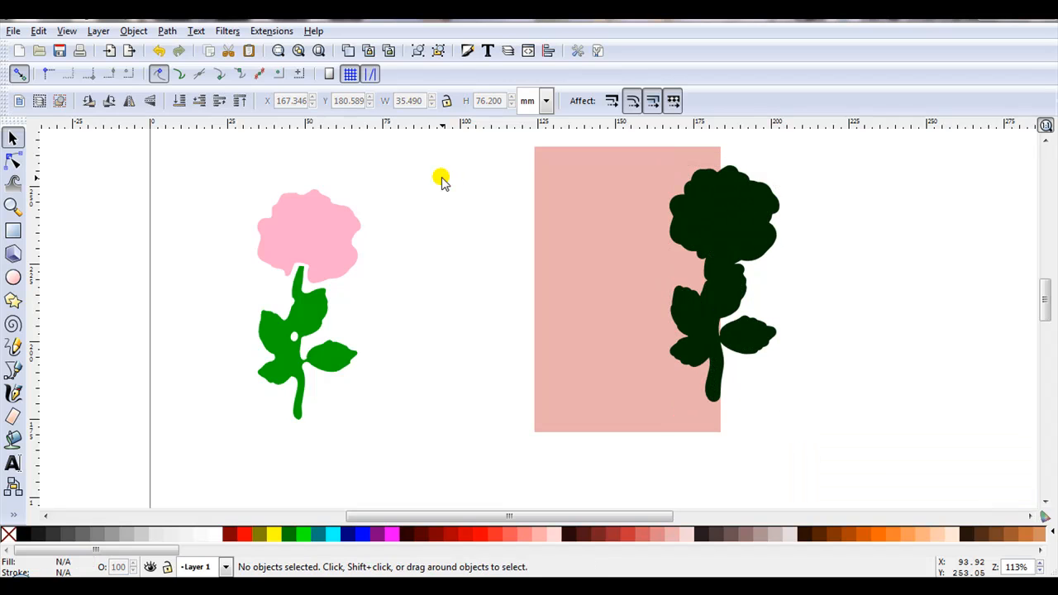
{"action": "left_click", "coordinate": [705, 400]}
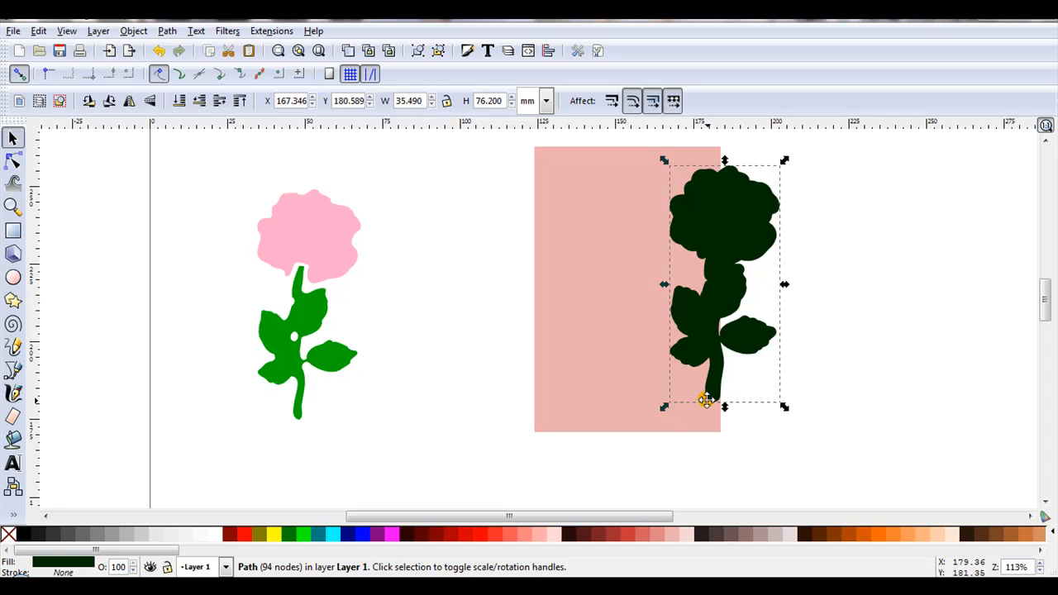
{"action": "left_click", "coordinate": [303, 536]}
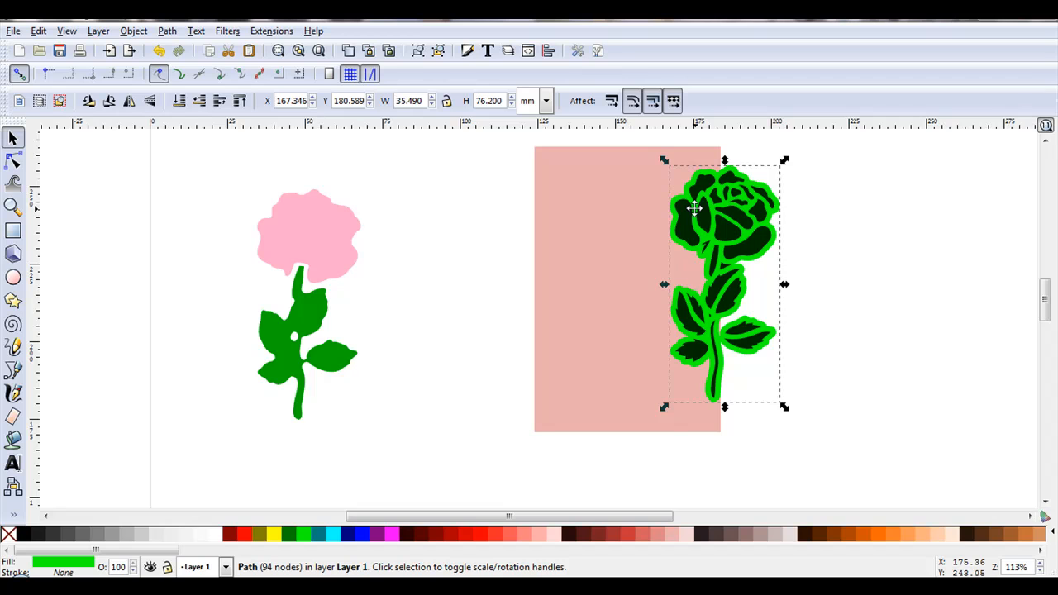
Merge the lime rose silhouette and the pink rectangle into one shape with Union
{"action": "left_click", "coordinate": [589, 246], "text": "shift"}
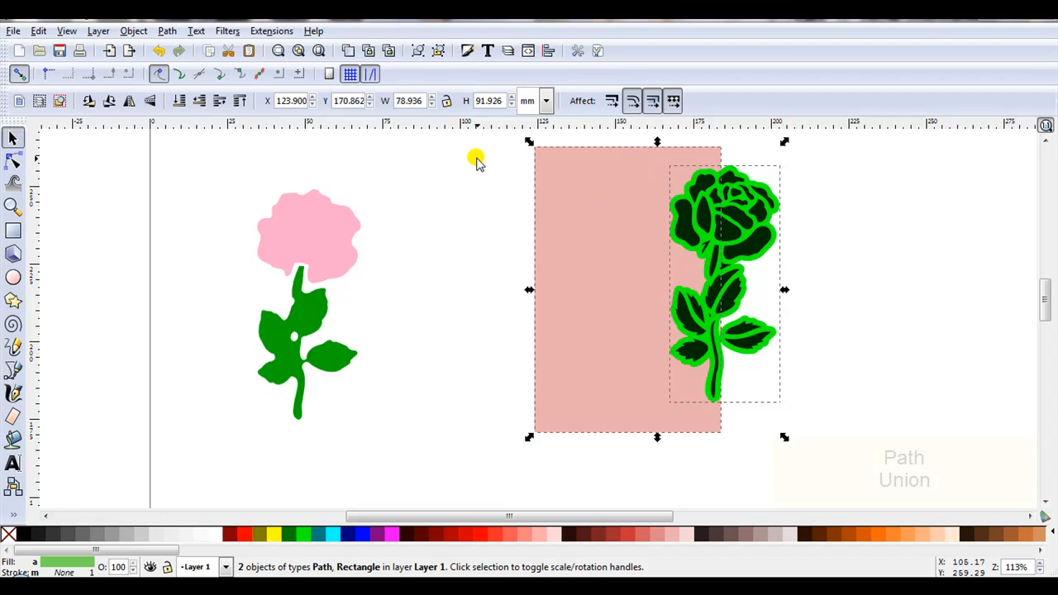
{"action": "left_click", "coordinate": [166, 31]}
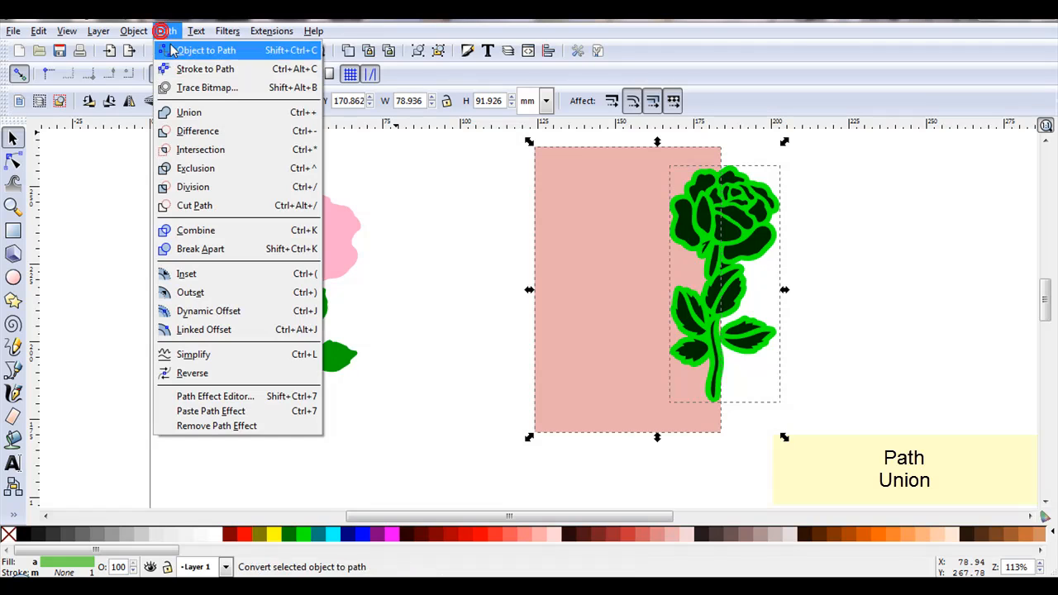
{"action": "left_click", "coordinate": [205, 108]}
{"action": "left_click", "coordinate": [464, 201]}
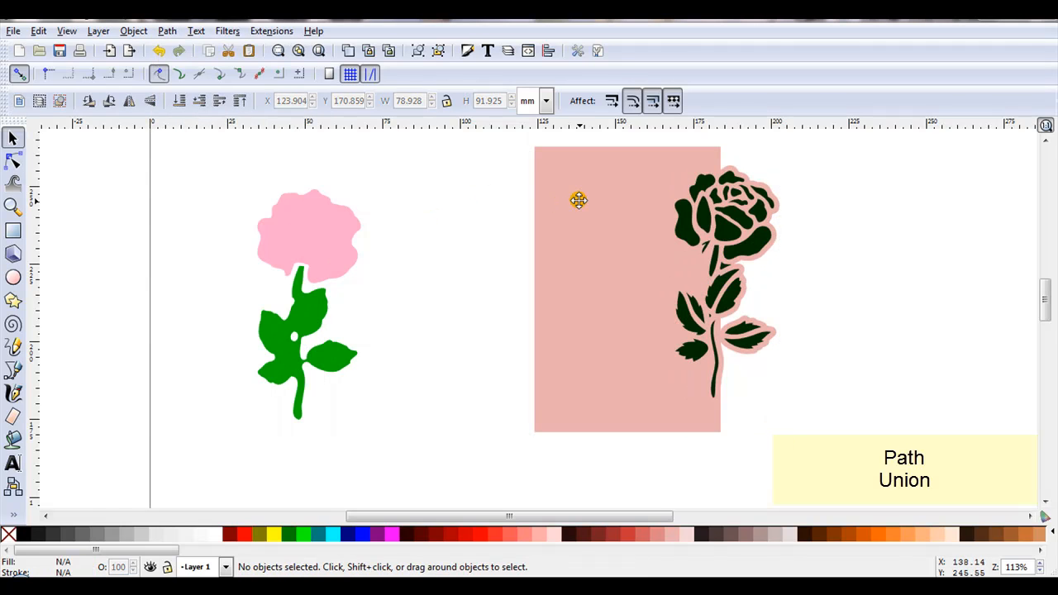
Move the merged pink panel away from the dark petal and leaf pieces, and undo the move
{"action": "left_click_drag", "start_coordinate": [578, 200], "coordinate": [462, 224]}
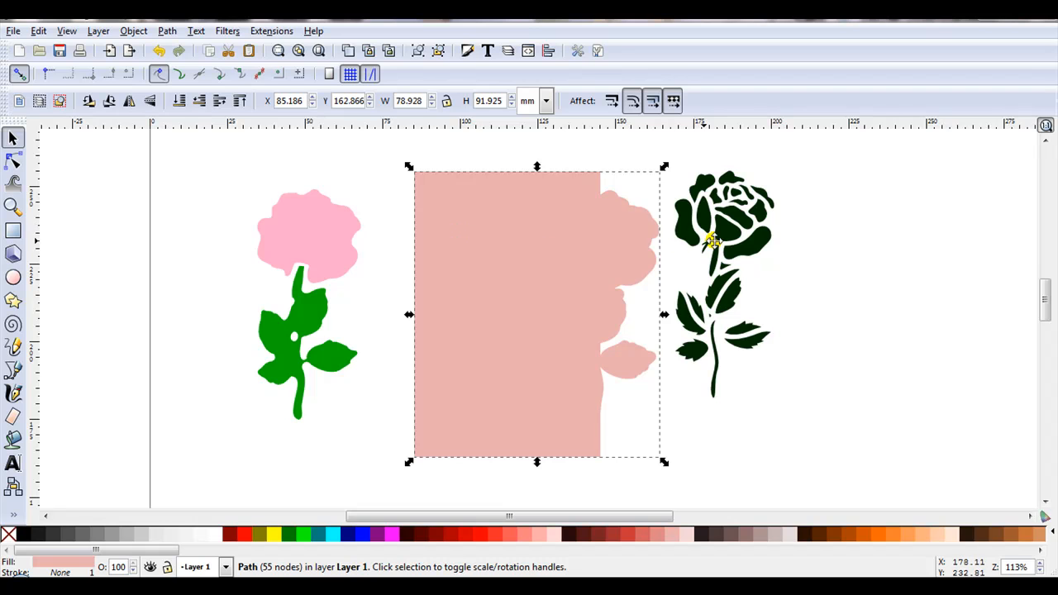
{"action": "left_click", "coordinate": [159, 50]}
{"action": "left_click", "coordinate": [468, 227]}
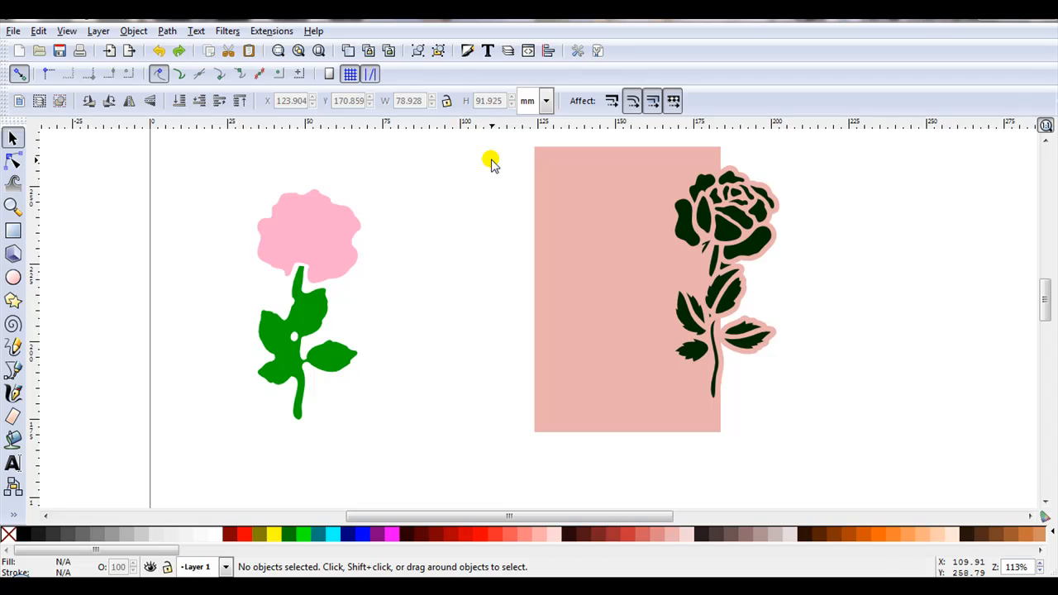
Try Exclusion on the pink panel and all dark rose pieces, shift the resulting shape, and undo both changes
{"action": "left_click_drag", "start_coordinate": [516, 141], "coordinate": [870, 493]}
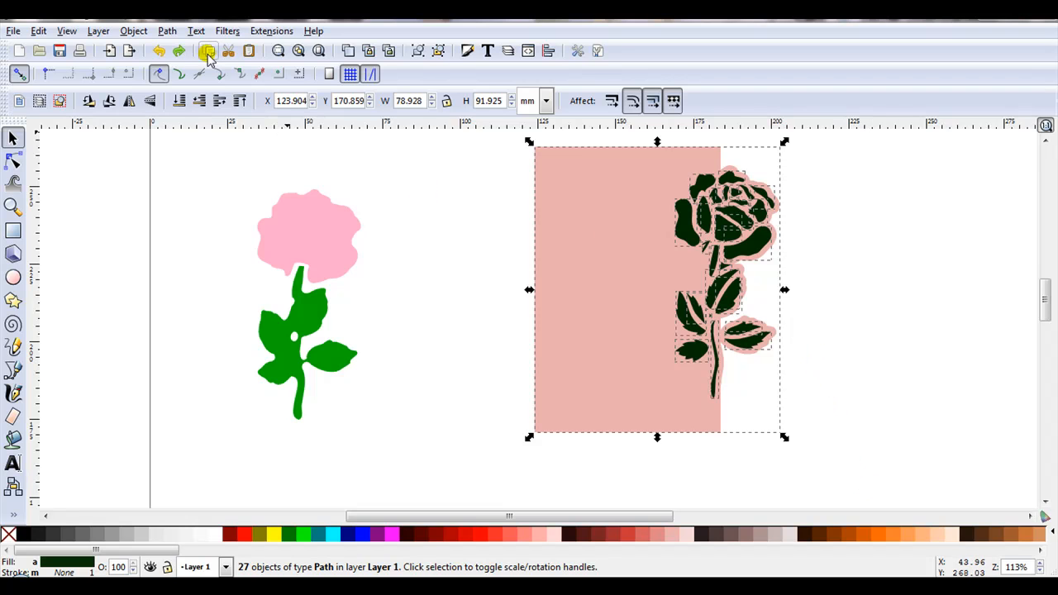
{"action": "left_click", "coordinate": [167, 31]}
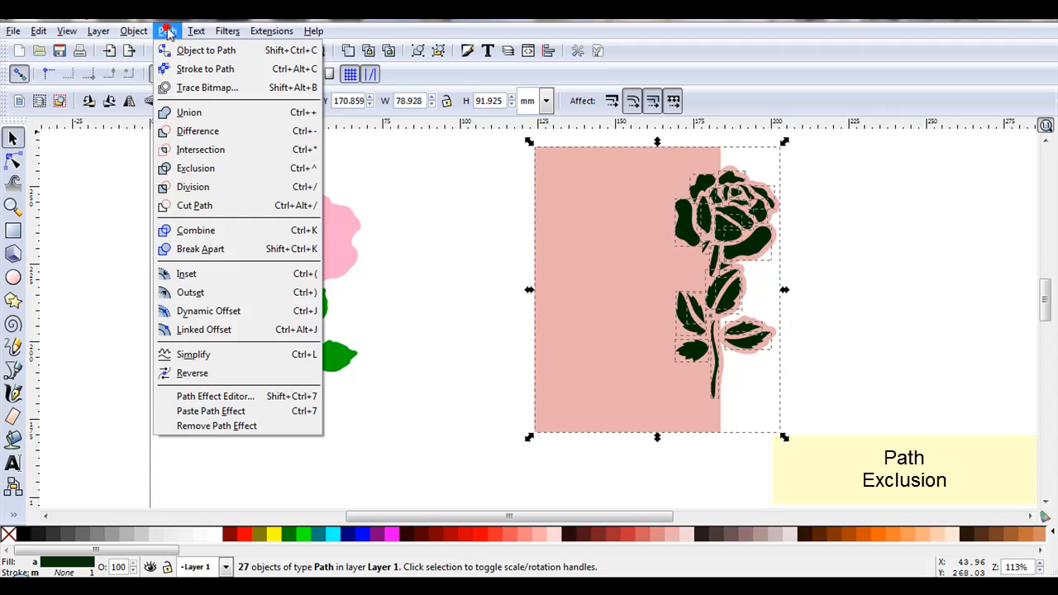
{"action": "left_click", "coordinate": [219, 166]}
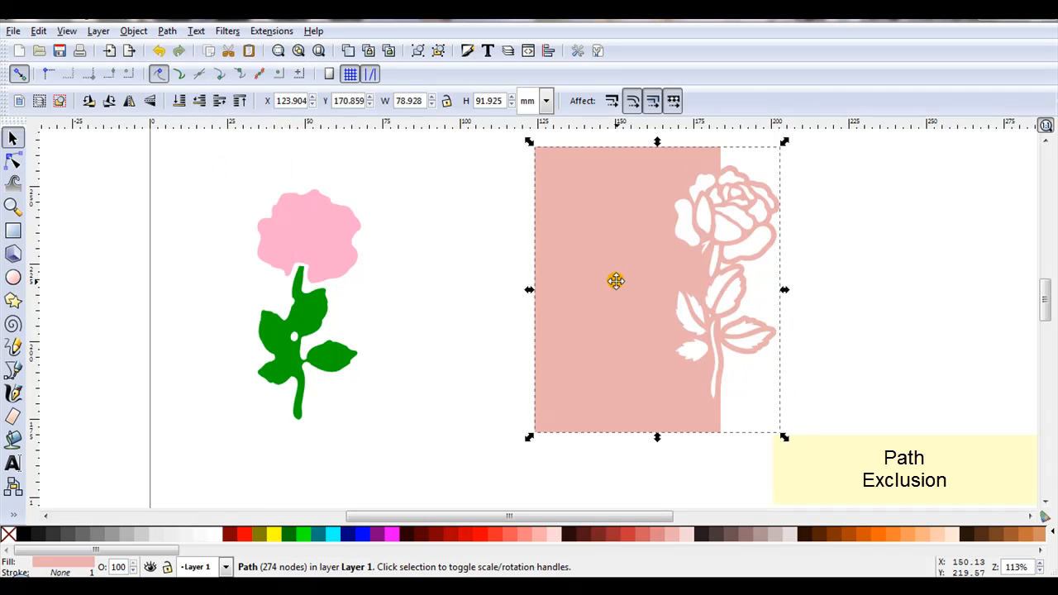
{"action": "left_click_drag", "start_coordinate": [616, 281], "coordinate": [558, 314]}
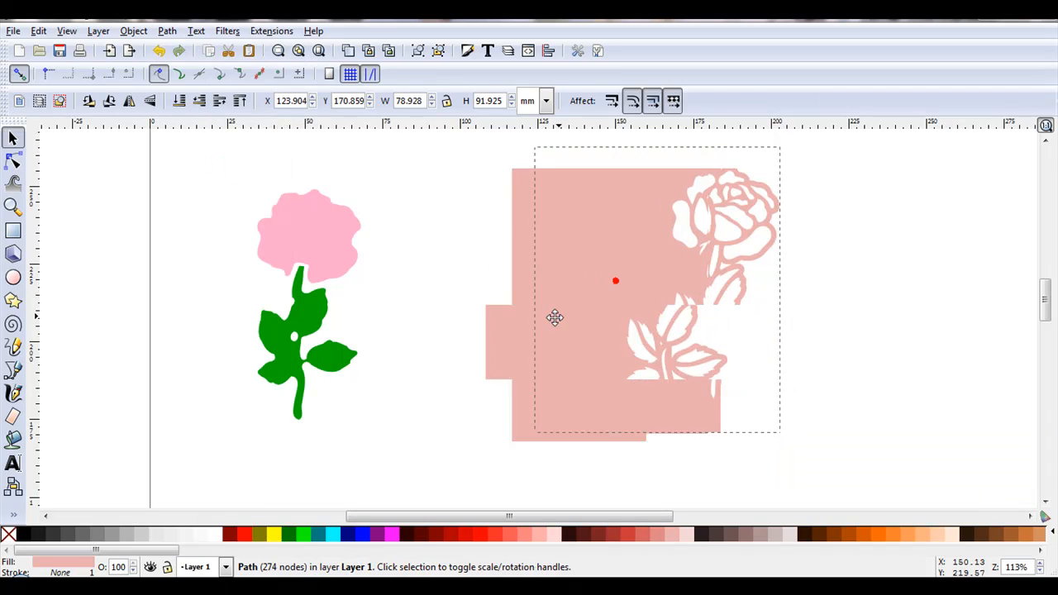
{"action": "left_click", "coordinate": [159, 51]}
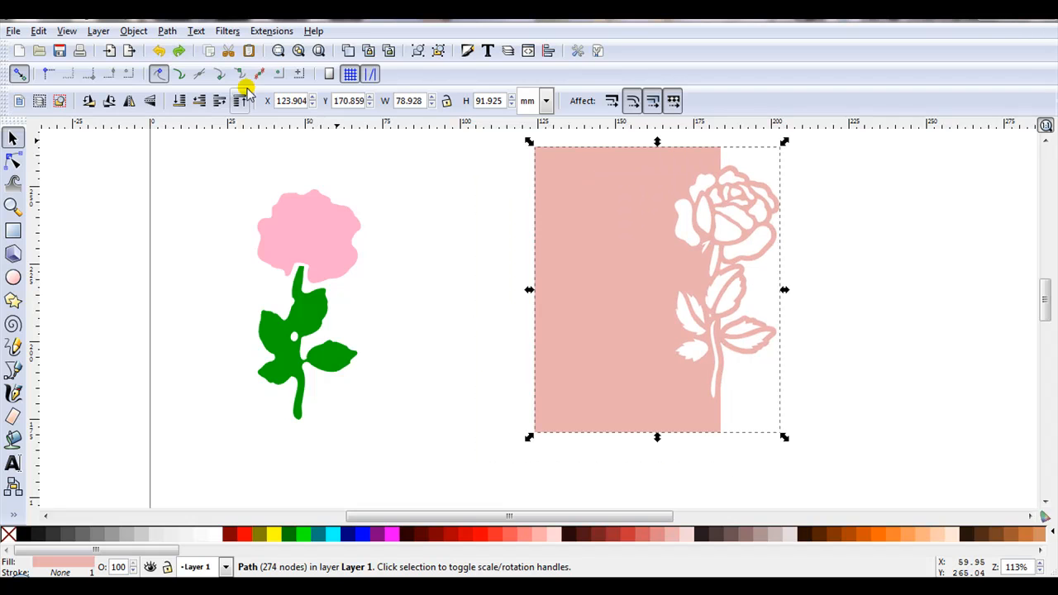
{"action": "left_click", "coordinate": [160, 50]}
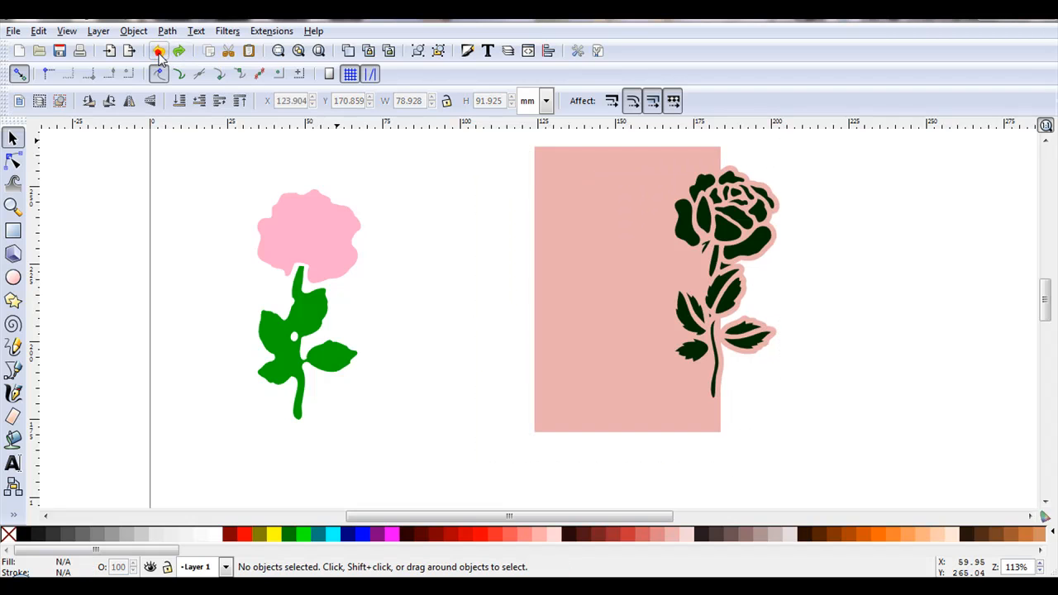
Select the pink panel with all dark rose pieces and merge them into a single cut-out path with Combine
{"action": "left_click_drag", "start_coordinate": [496, 143], "coordinate": [831, 480]}
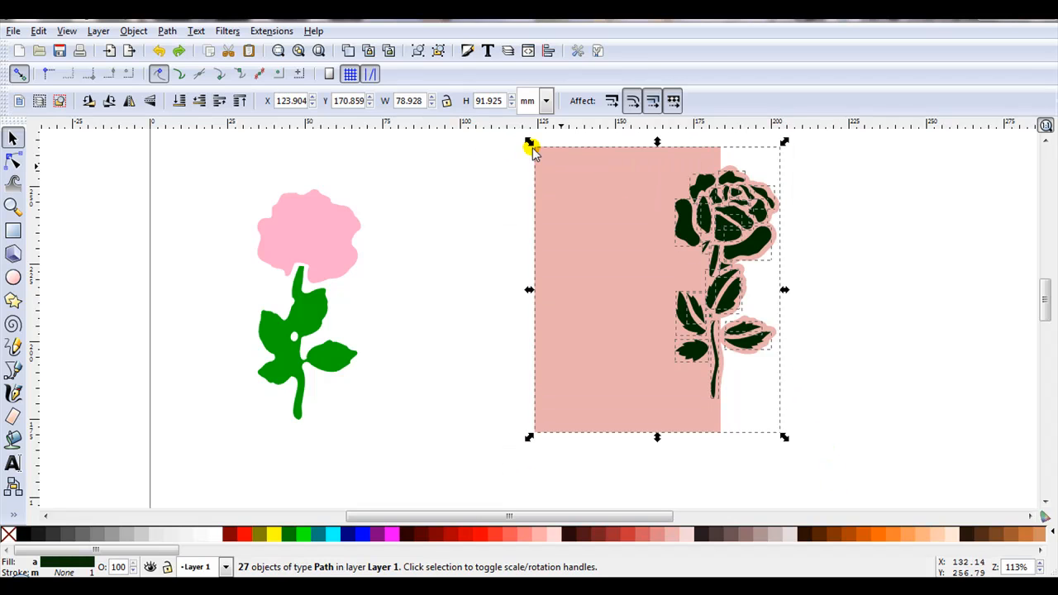
{"action": "left_click", "coordinate": [166, 30]}
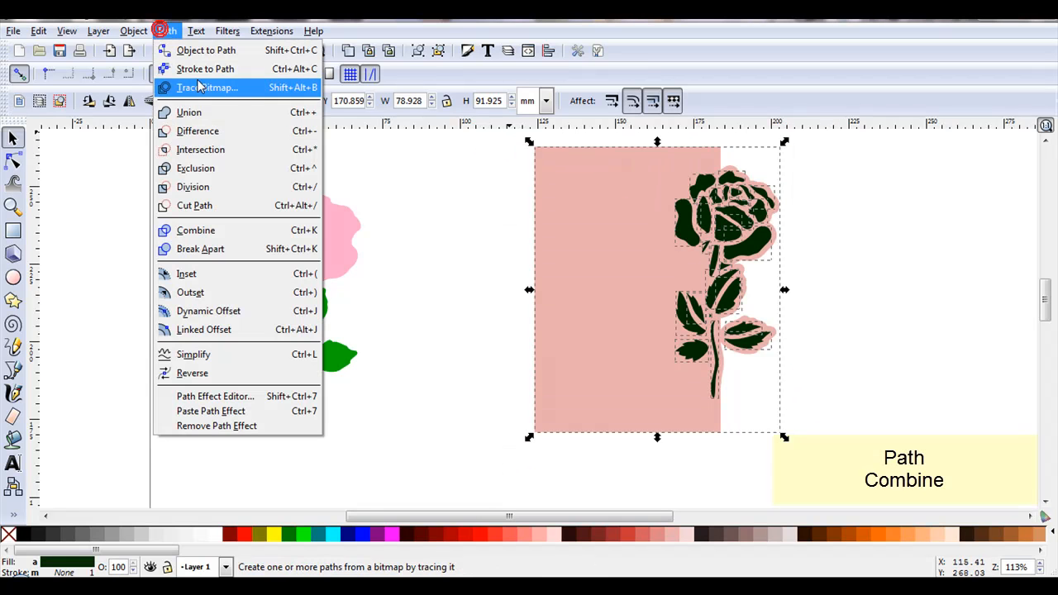
{"action": "left_click", "coordinate": [252, 230]}
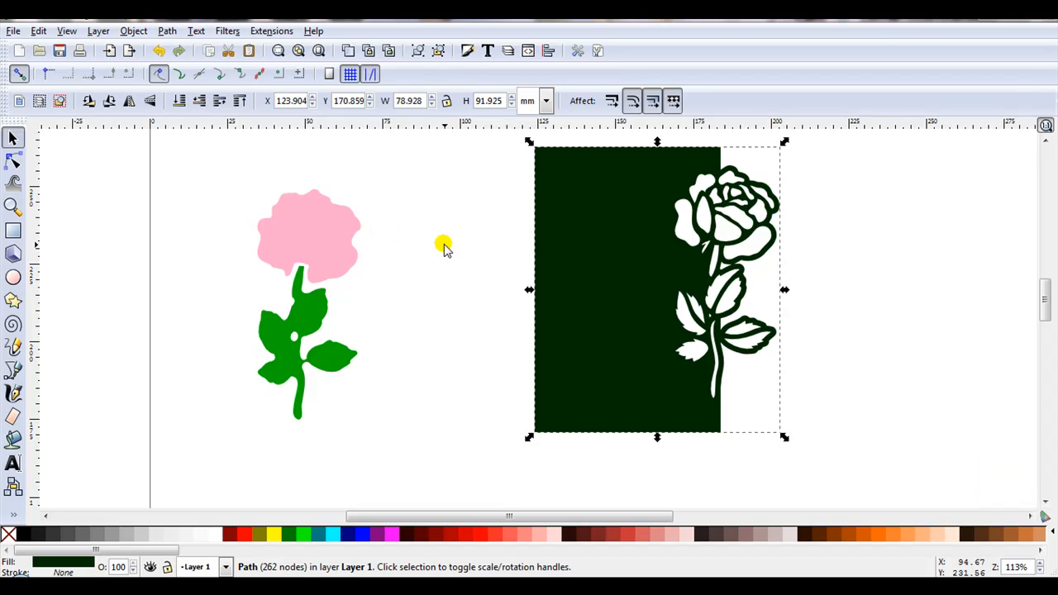
Move the combined cut-out panel over the coloured rose and leaf shapes so its openings line up with them
{"action": "left_click_drag", "start_coordinate": [579, 207], "coordinate": [569, 210]}
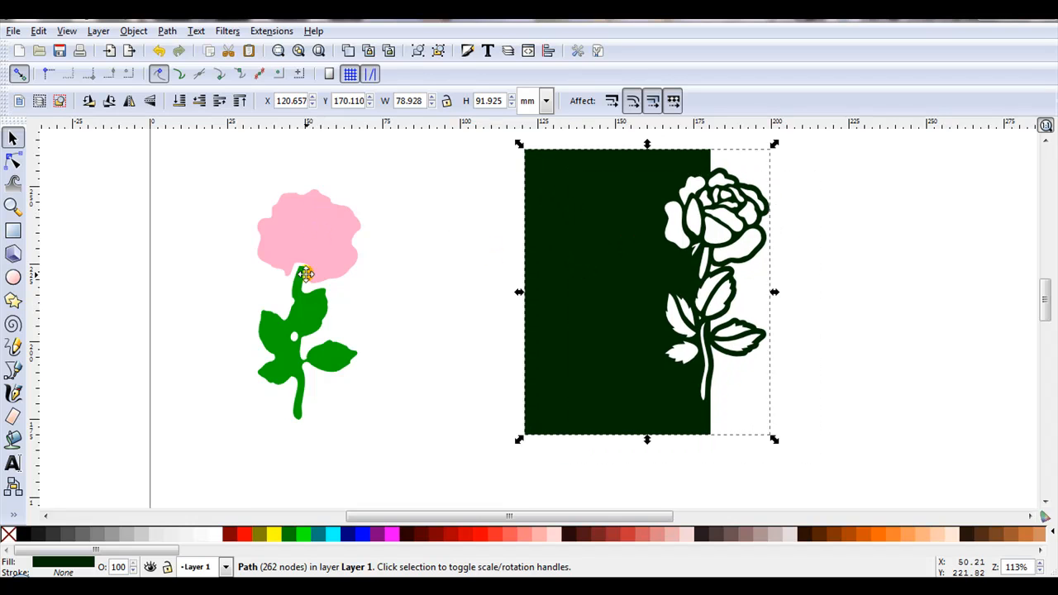
{"action": "left_click_drag", "start_coordinate": [594, 232], "coordinate": [183, 254]}
{"action": "key", "text": "Escape"}
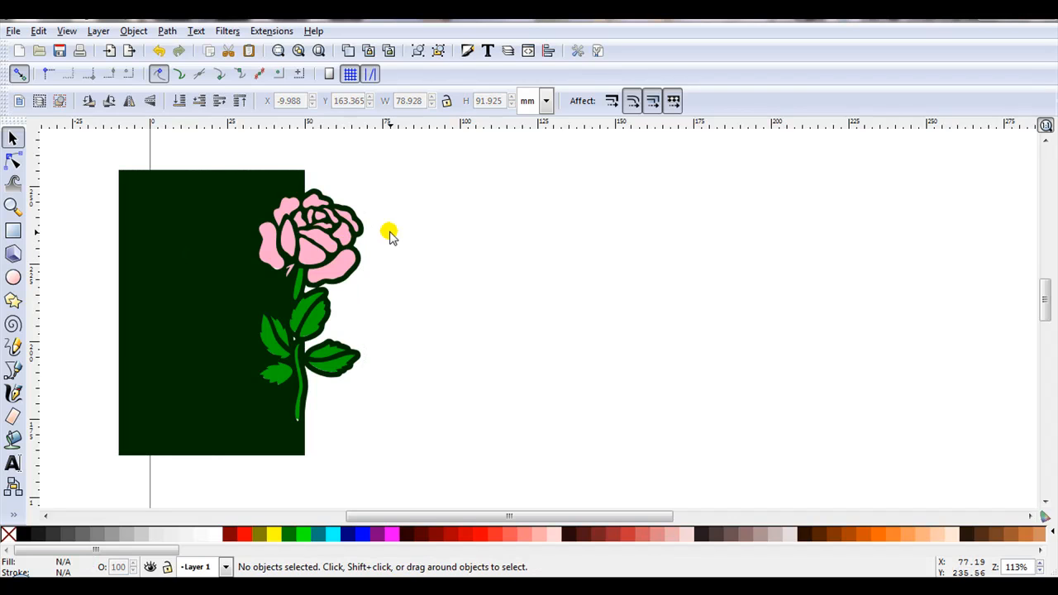
Move the purple double-rose group to the left, ungroup it and move its dark outline off the coloured shapes
{"action": "left_click_drag", "start_coordinate": [1044, 302], "coordinate": [1043, 345]}
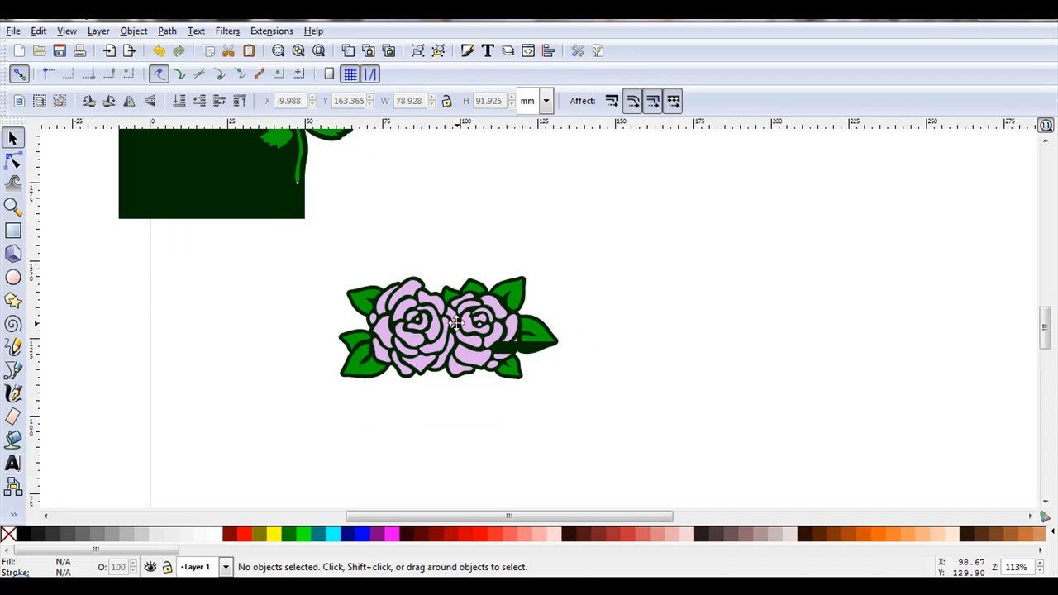
{"action": "left_click_drag", "start_coordinate": [455, 323], "coordinate": [374, 328]}
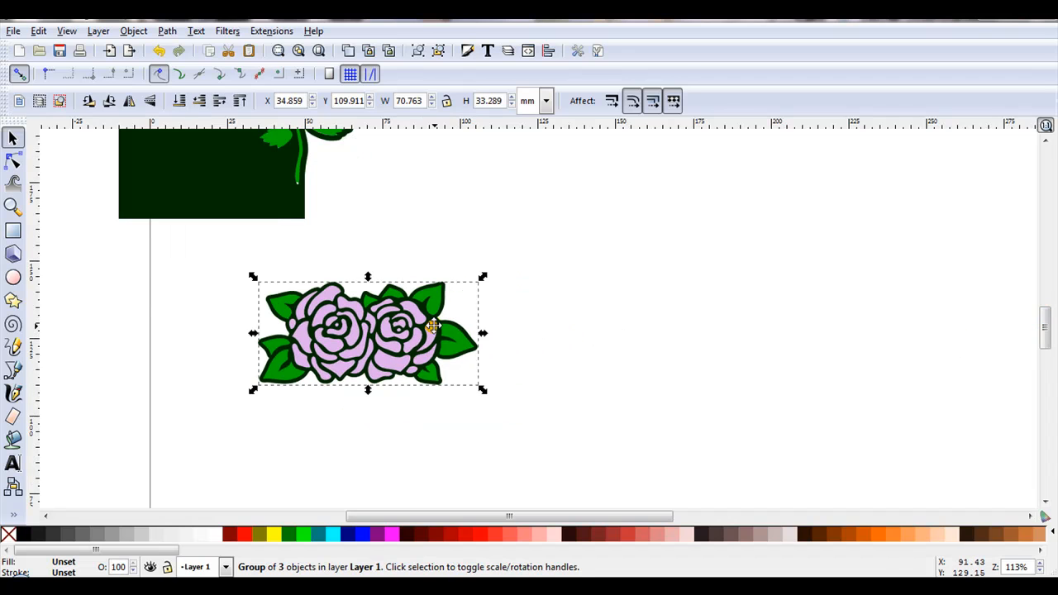
{"action": "left_click", "coordinate": [448, 50]}
{"action": "left_click", "coordinate": [438, 52]}
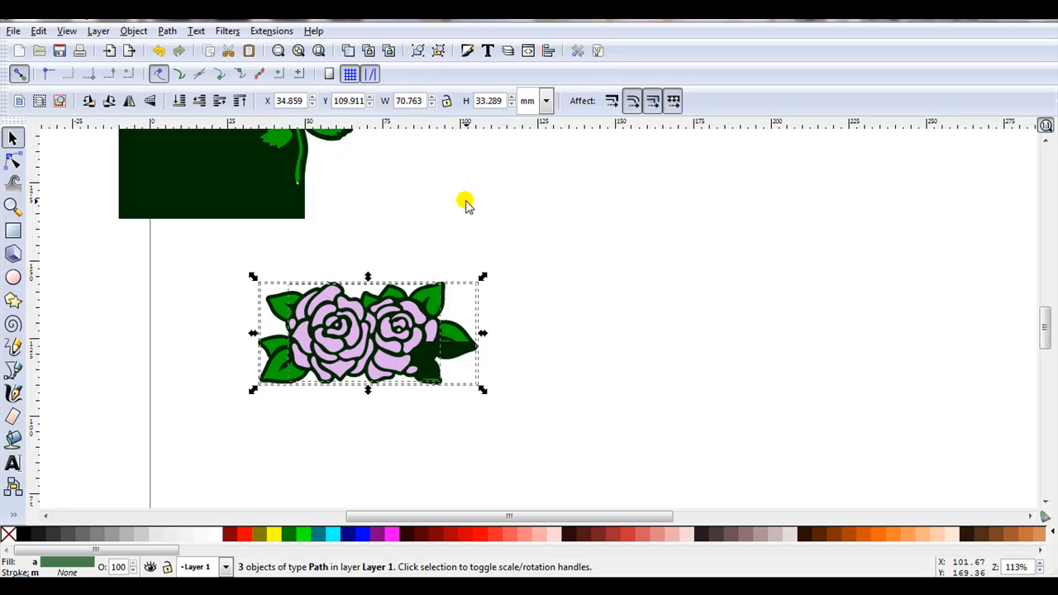
{"action": "left_click", "coordinate": [466, 219]}
{"action": "left_click_drag", "start_coordinate": [446, 289], "coordinate": [765, 205]}
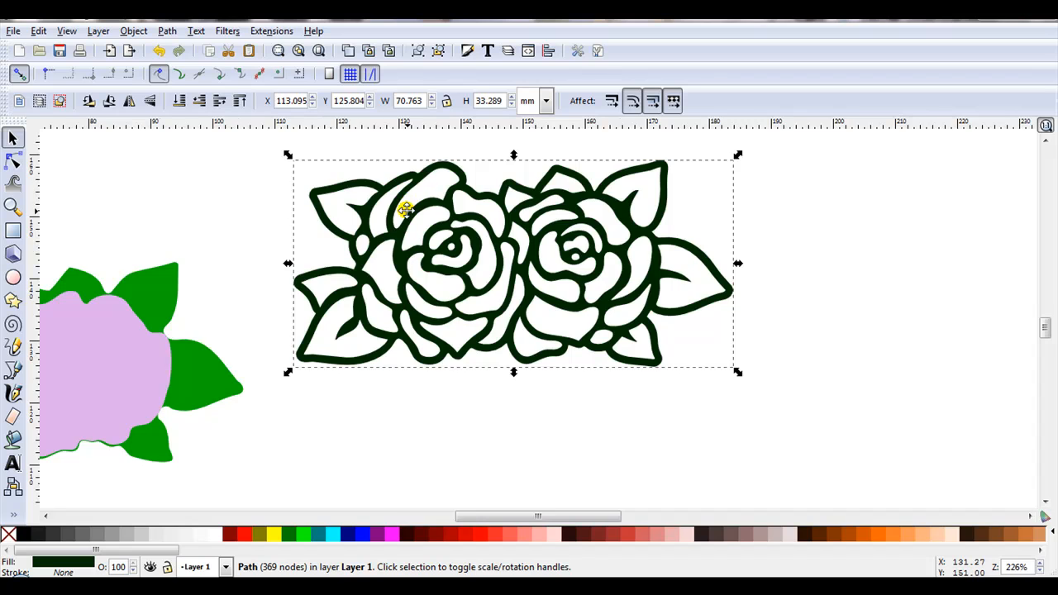
Duplicate the dark double-rose outline twice and line the copies up in a row with their leaf tips overlapping
{"action": "scroll", "coordinate": [406, 205], "scroll_direction": "down", "scroll_amount": 2}
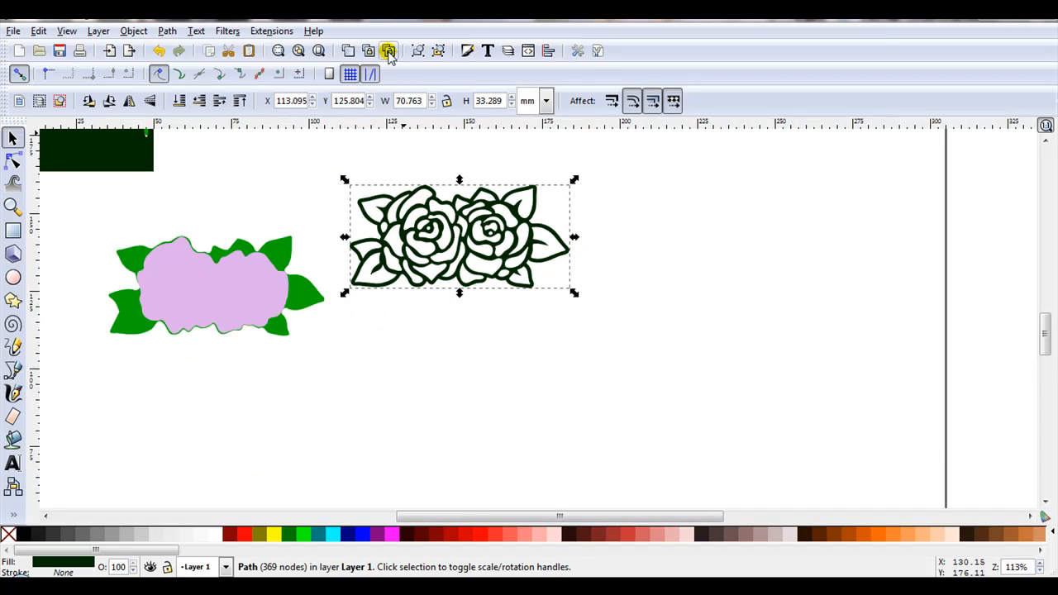
{"action": "left_click", "coordinate": [351, 52]}
{"action": "left_click_drag", "start_coordinate": [449, 242], "coordinate": [664, 248]}
{"action": "left_click_drag", "start_coordinate": [505, 229], "coordinate": [949, 241]}
{"action": "left_click", "coordinate": [369, 180]}
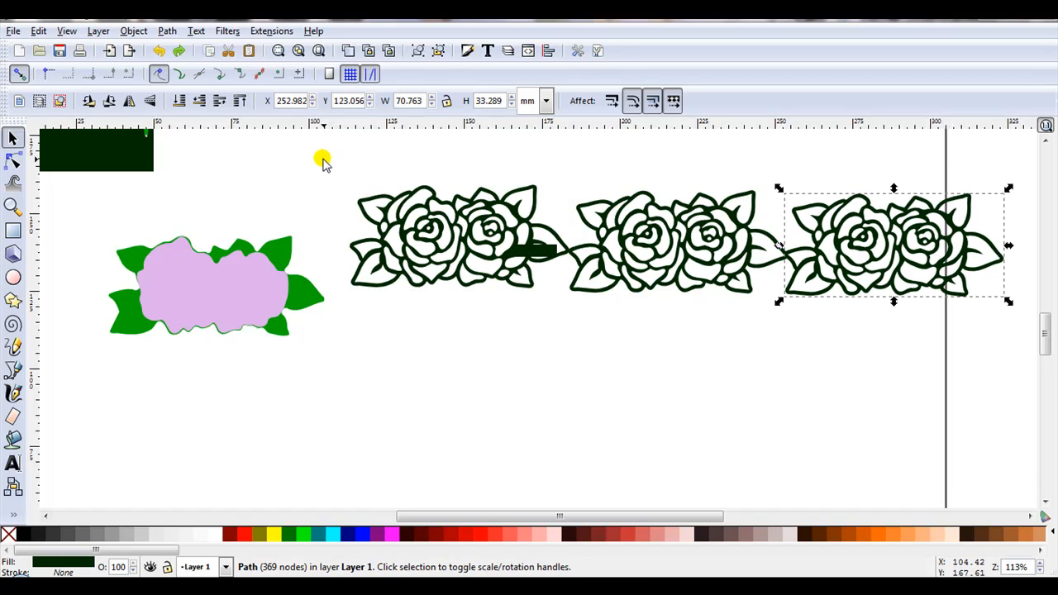
Select all three rose outlines and align their top edges relative to the biggest object
{"action": "left_click_drag", "start_coordinate": [322, 158], "coordinate": [1038, 384]}
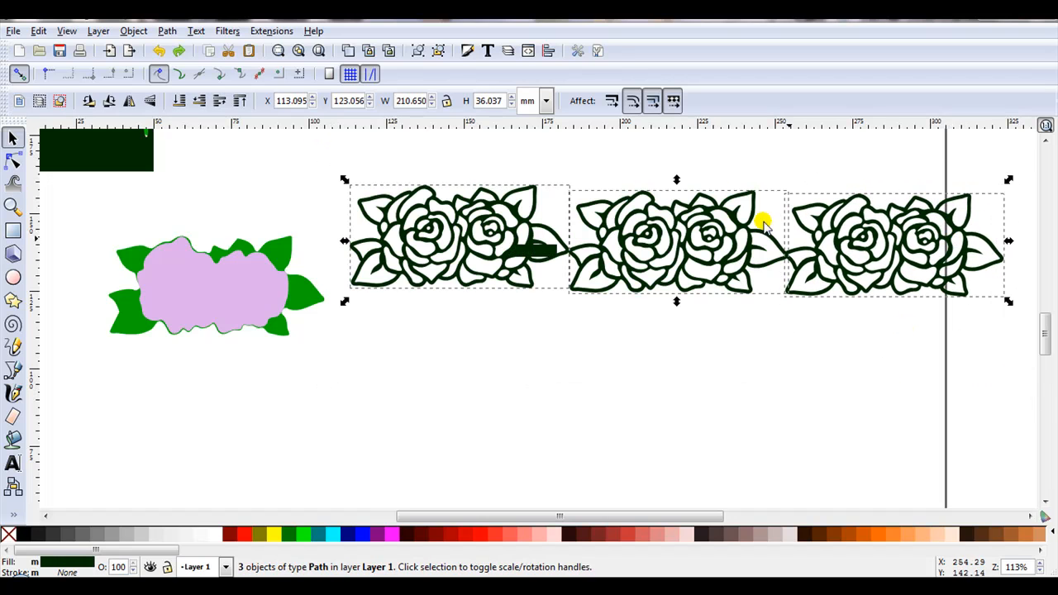
{"action": "left_click", "coordinate": [549, 51]}
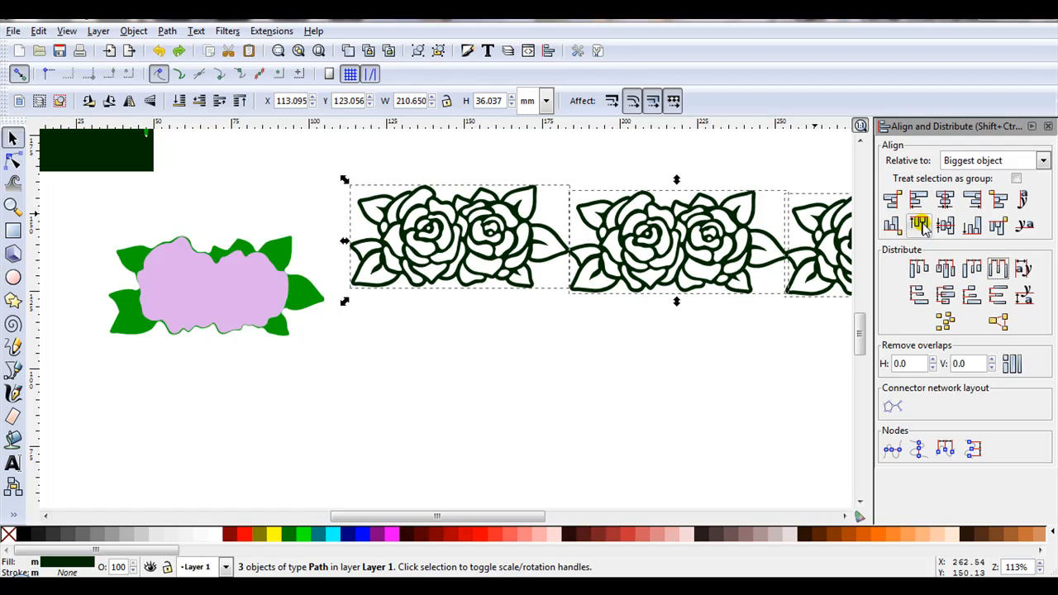
{"action": "left_click", "coordinate": [921, 227]}
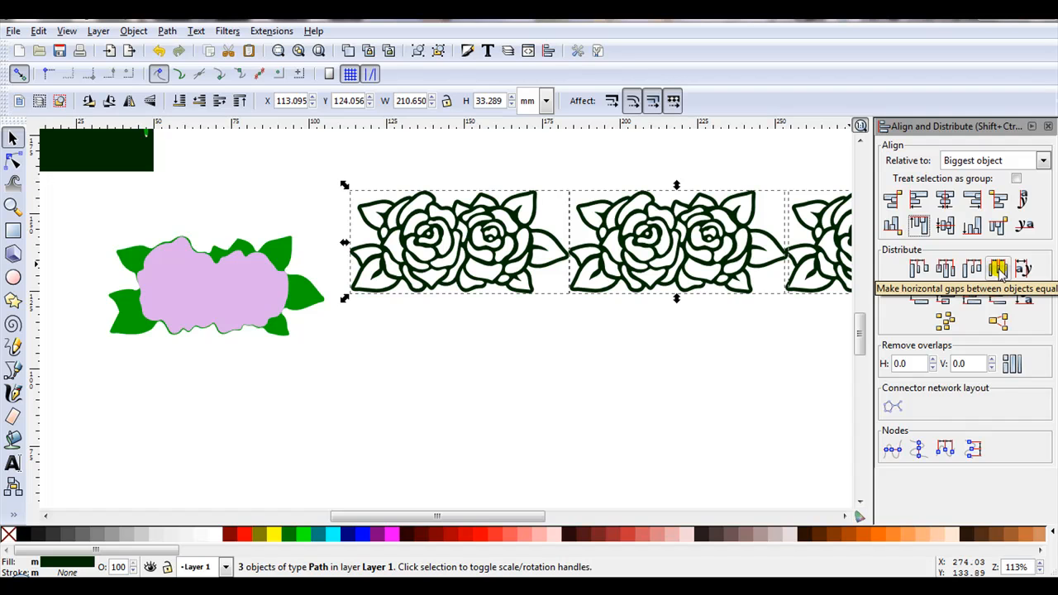
Merge the three overlapping rose outlines into one path with Union and shift the strip slightly downward
{"action": "scroll", "coordinate": [786, 236], "scroll_direction": "up", "scroll_amount": 4}
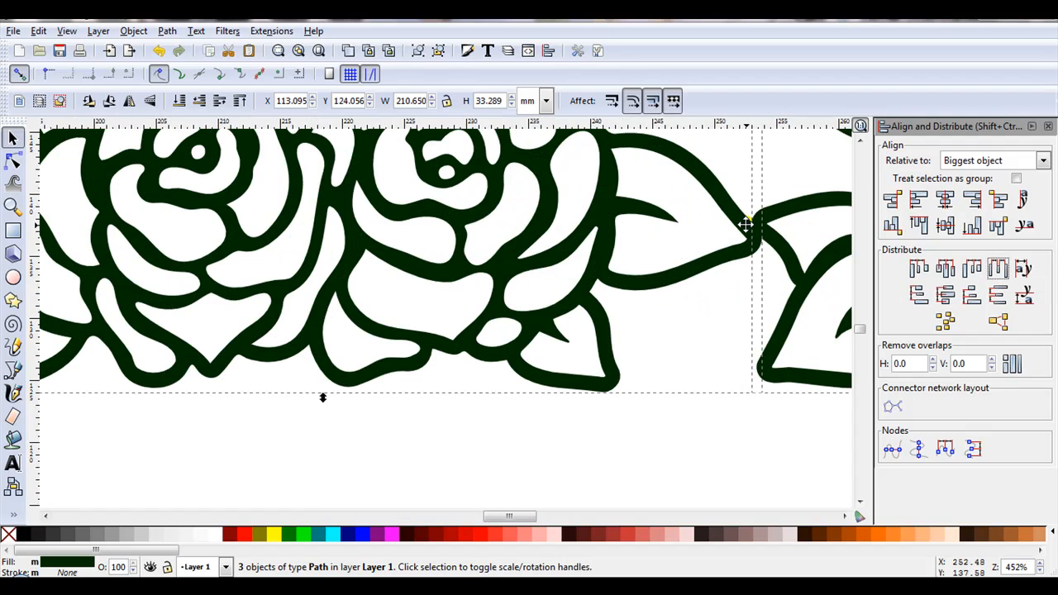
{"action": "scroll", "coordinate": [748, 228], "scroll_direction": "up", "scroll_amount": 2}
{"action": "scroll", "coordinate": [793, 224], "scroll_direction": "down", "scroll_amount": 2}
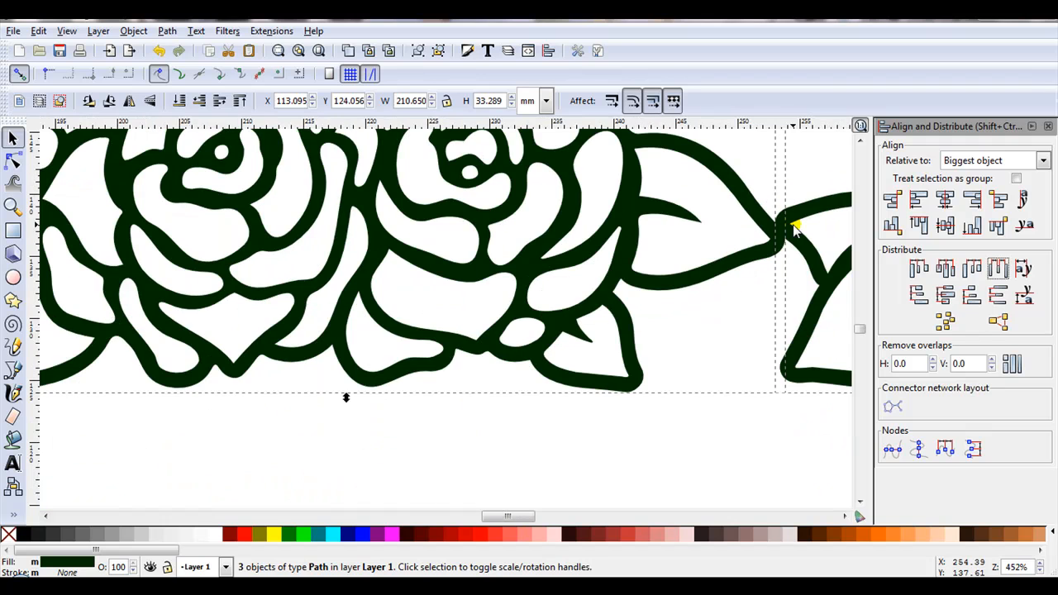
{"action": "left_click", "coordinate": [166, 31]}
{"action": "left_click", "coordinate": [198, 110]}
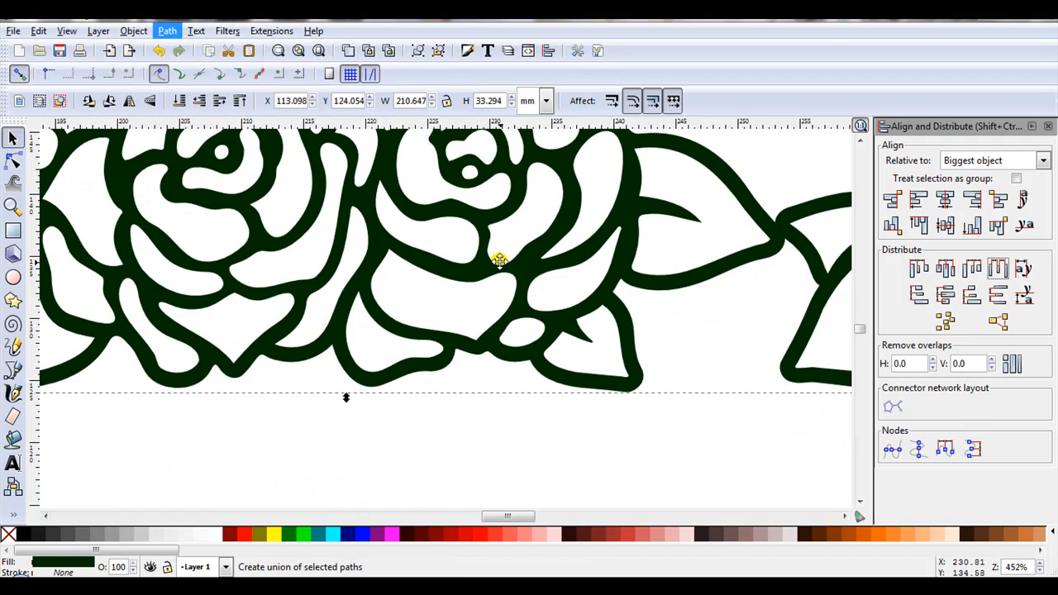
{"action": "scroll", "coordinate": [499, 260], "scroll_direction": "down", "scroll_amount": 4}
{"action": "left_click_drag", "start_coordinate": [443, 266], "coordinate": [464, 295]}
{"action": "left_click", "coordinate": [1047, 126]}
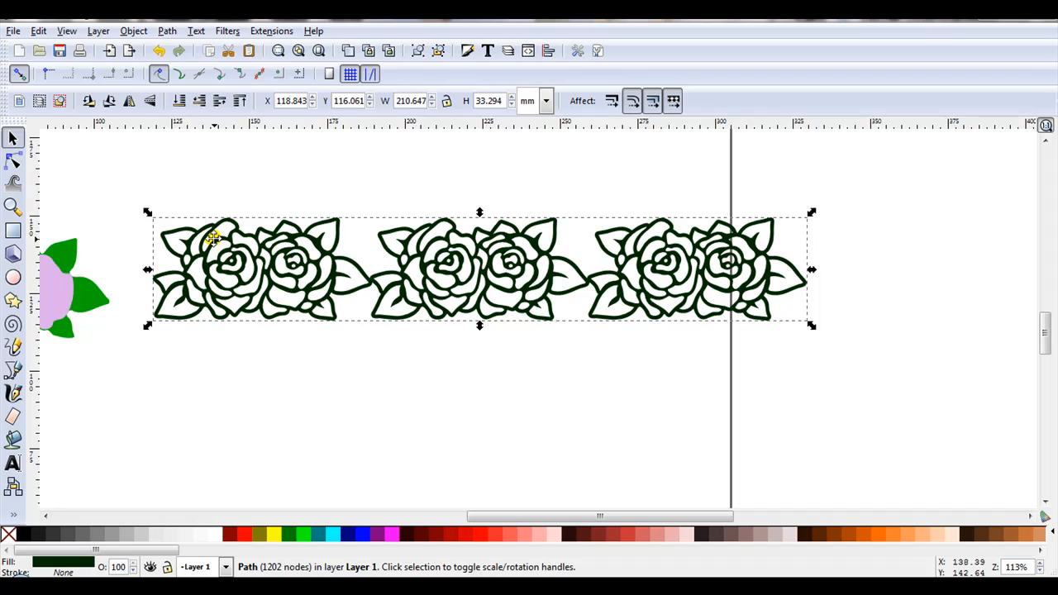
Draw a rectangle about 210 by 17.5 mm over the strip's lower half, fill it light pink and lower it to the bottom
{"action": "left_click", "coordinate": [12, 230]}
{"action": "left_click_drag", "start_coordinate": [154, 281], "coordinate": [808, 336]}
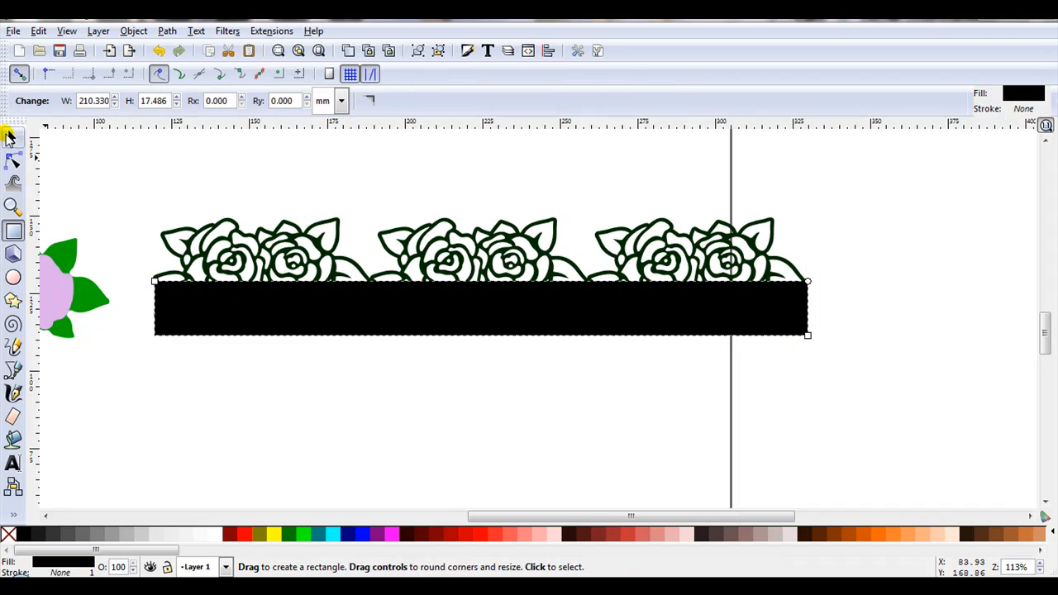
{"action": "left_click", "coordinate": [13, 137]}
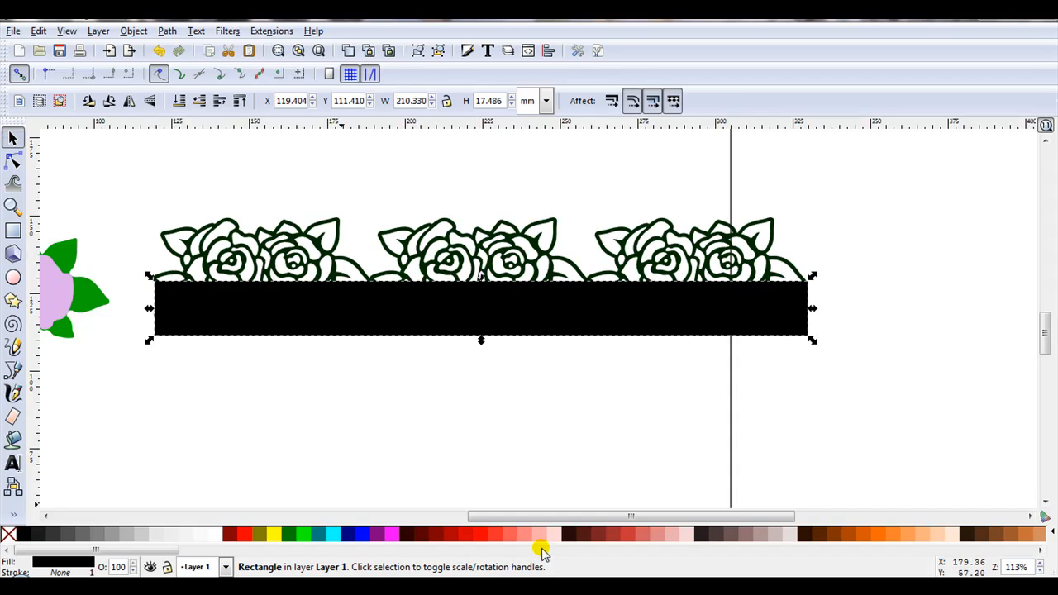
{"action": "left_click", "coordinate": [538, 535]}
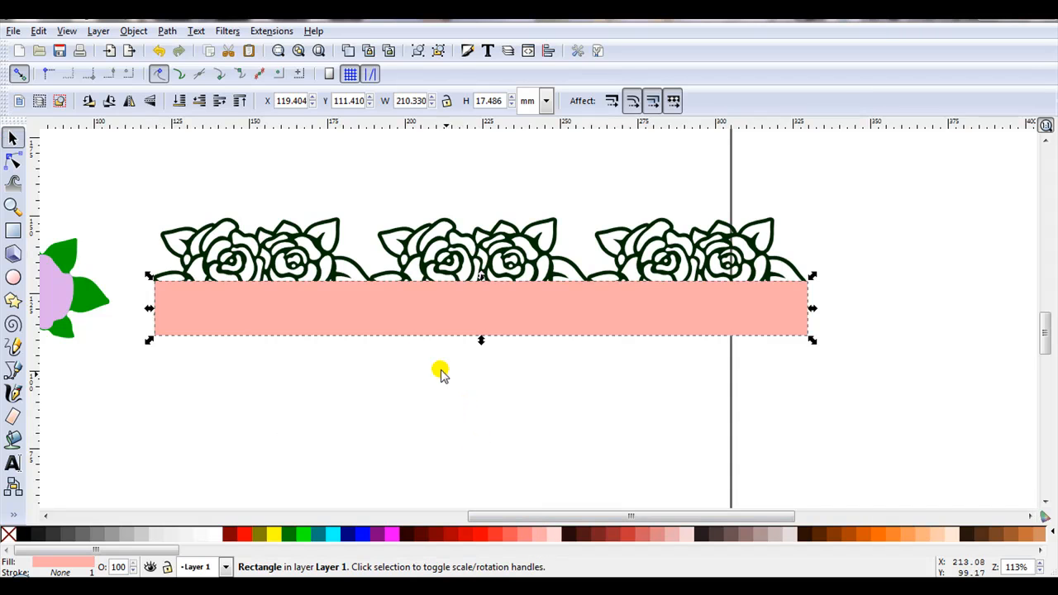
{"action": "left_click", "coordinate": [178, 101]}
Pull the pink rectangle's right edge inward to meet the last leaf tip of the rose strip
{"action": "scroll", "coordinate": [804, 296], "scroll_direction": "up", "scroll_amount": 6}
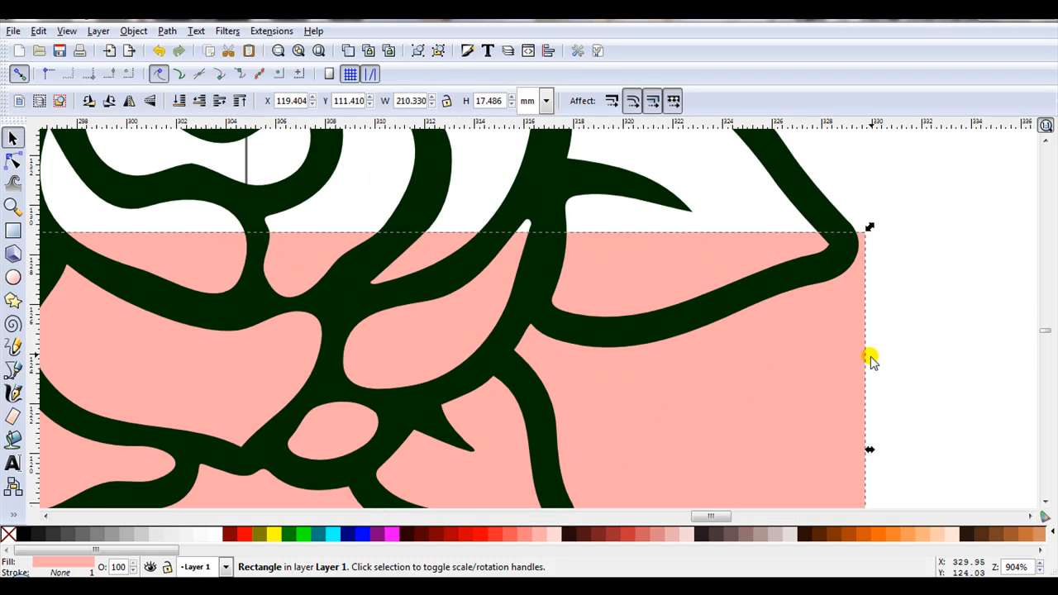
{"action": "left_click_drag", "start_coordinate": [868, 446], "coordinate": [859, 454]}
{"action": "left_click", "coordinate": [896, 372]}
Extend the pink rectangle's left edge slightly outward toward the first leaf tip, making it about 210.2 mm wide
{"action": "scroll", "coordinate": [895, 370], "scroll_direction": "down", "scroll_amount": 4}
{"action": "left_click_drag", "start_coordinate": [321, 475], "coordinate": [787, 459]}
{"action": "left_click_drag", "start_coordinate": [420, 446], "coordinate": [603, 453]}
{"action": "scroll", "coordinate": [210, 333], "scroll_direction": "up", "scroll_amount": 4}
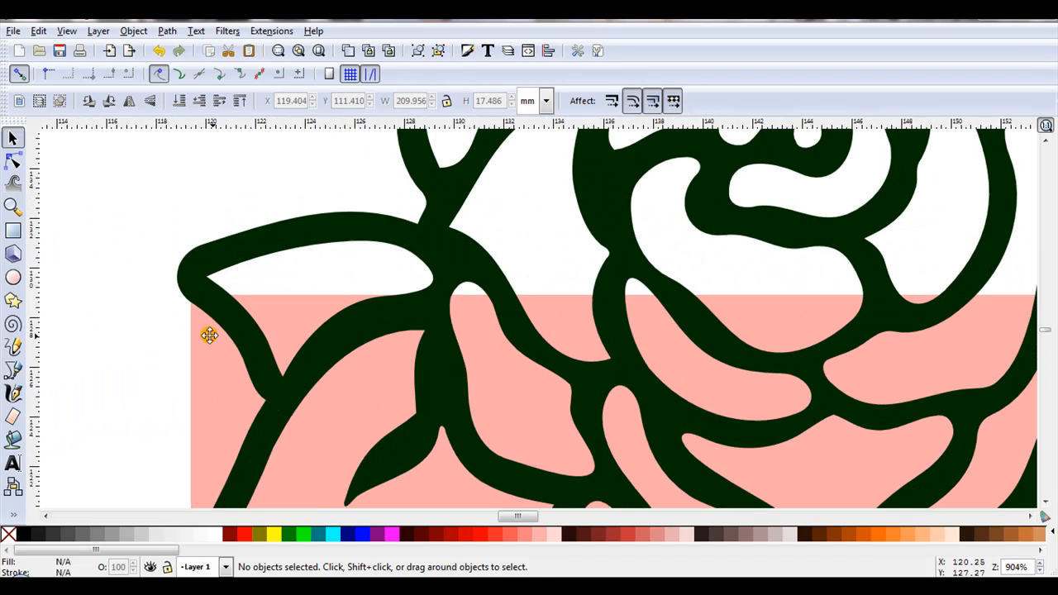
{"action": "left_click", "coordinate": [203, 334]}
{"action": "scroll", "coordinate": [185, 356], "scroll_direction": "down", "scroll_amount": 1}
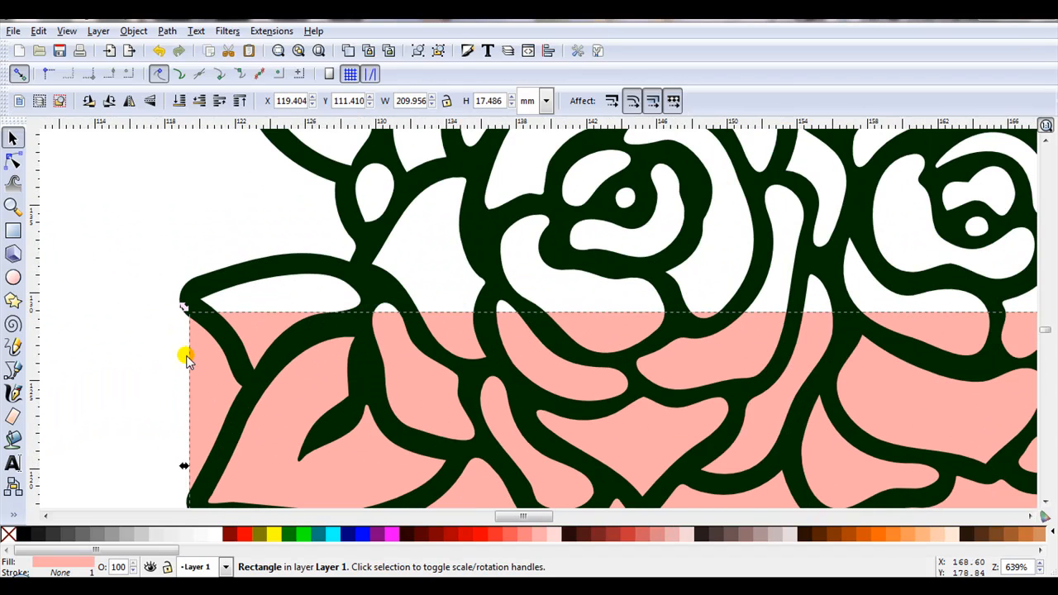
{"action": "left_click_drag", "start_coordinate": [178, 467], "coordinate": [173, 468]}
{"action": "scroll", "coordinate": [119, 272], "scroll_direction": "down", "scroll_amount": 4}
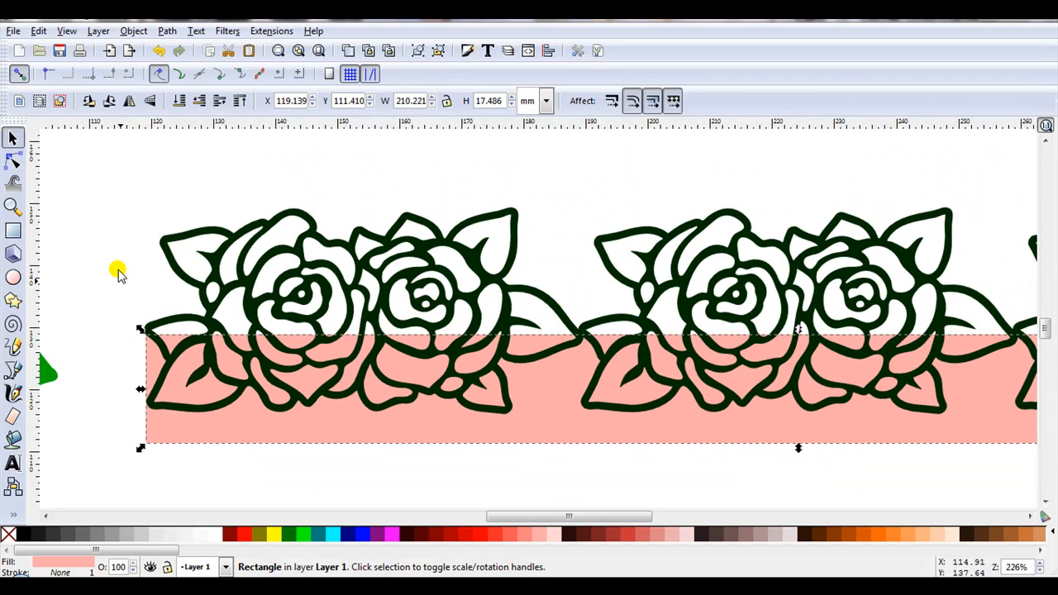
{"action": "left_click", "coordinate": [118, 272]}
Split the merged rose strip into separate pieces with Break Apart and deselect them
{"action": "scroll", "coordinate": [116, 268], "scroll_direction": "down", "scroll_amount": 1}
{"action": "scroll", "coordinate": [116, 269], "scroll_direction": "up", "scroll_amount": 1}
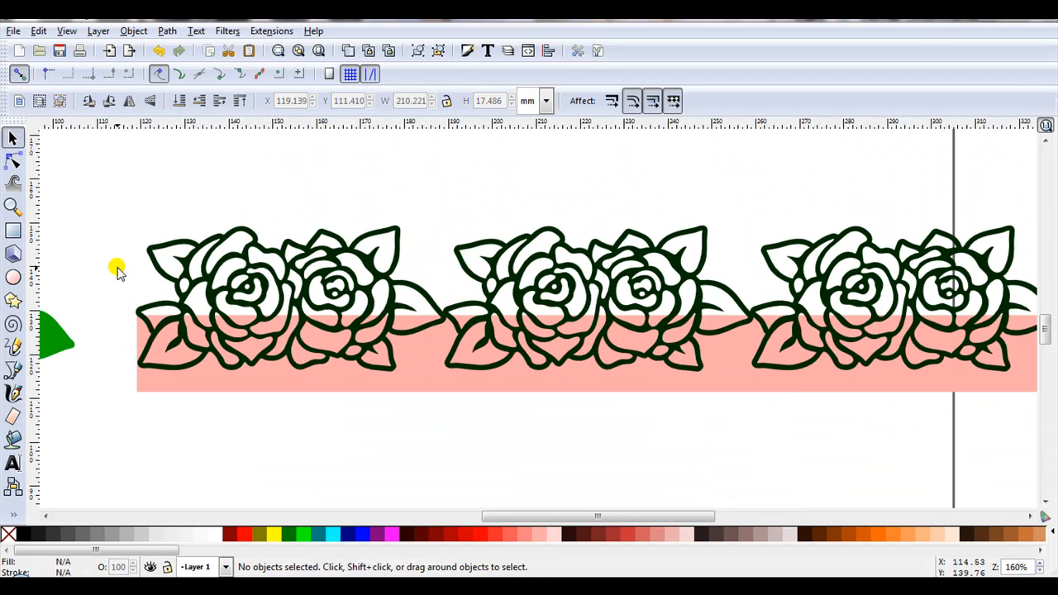
{"action": "left_click", "coordinate": [151, 240]}
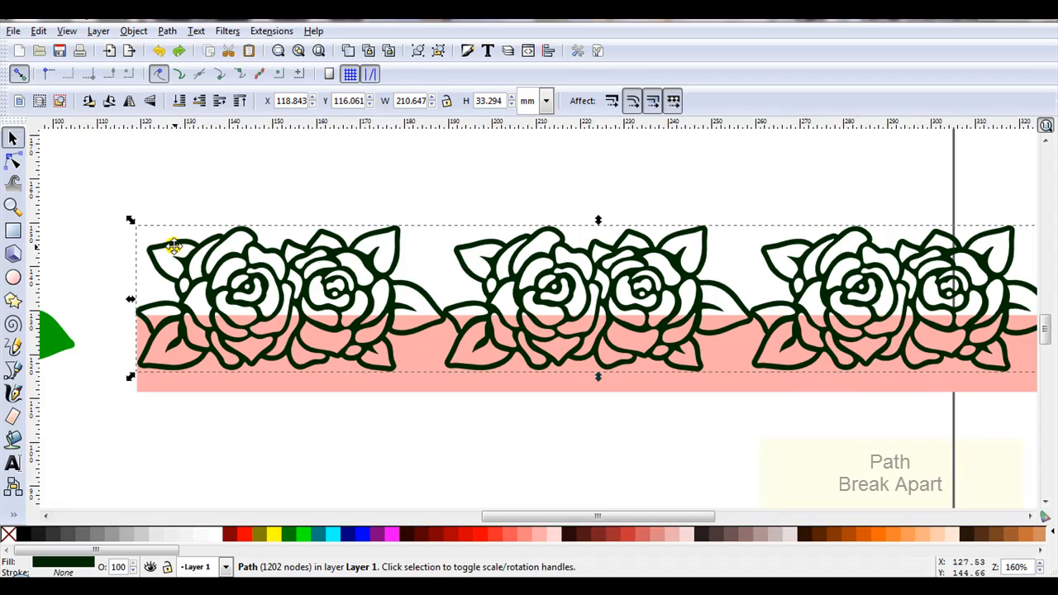
{"action": "left_click", "coordinate": [167, 33]}
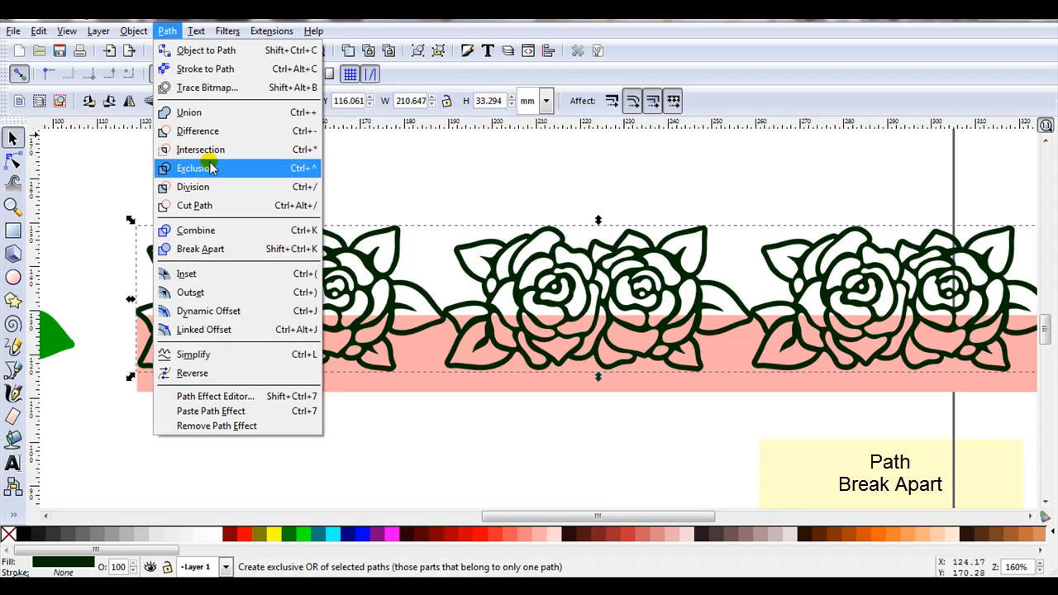
{"action": "left_click", "coordinate": [208, 249]}
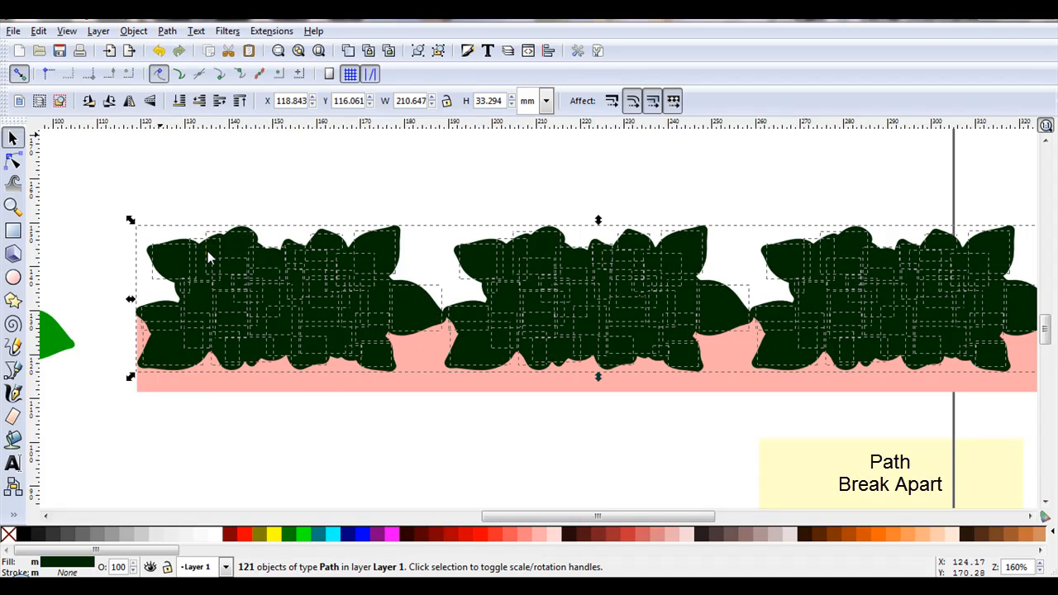
{"action": "left_click", "coordinate": [273, 158]}
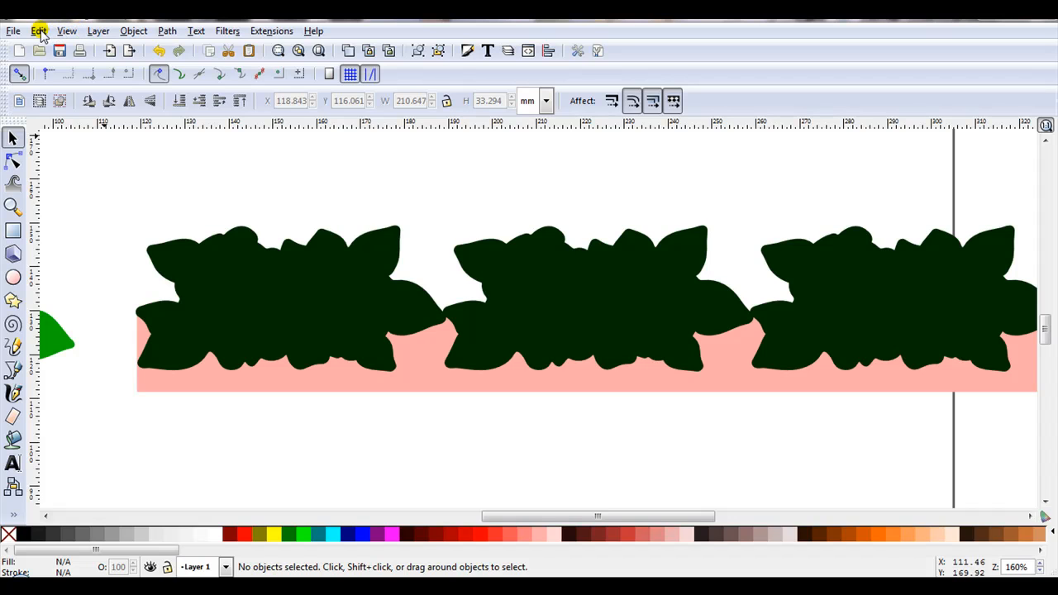
Switch the display mode to Outline so the stacked rose pieces can be told apart
{"action": "left_click", "coordinate": [65, 31]}
{"action": "mouse_move", "coordinate": [99, 63]}
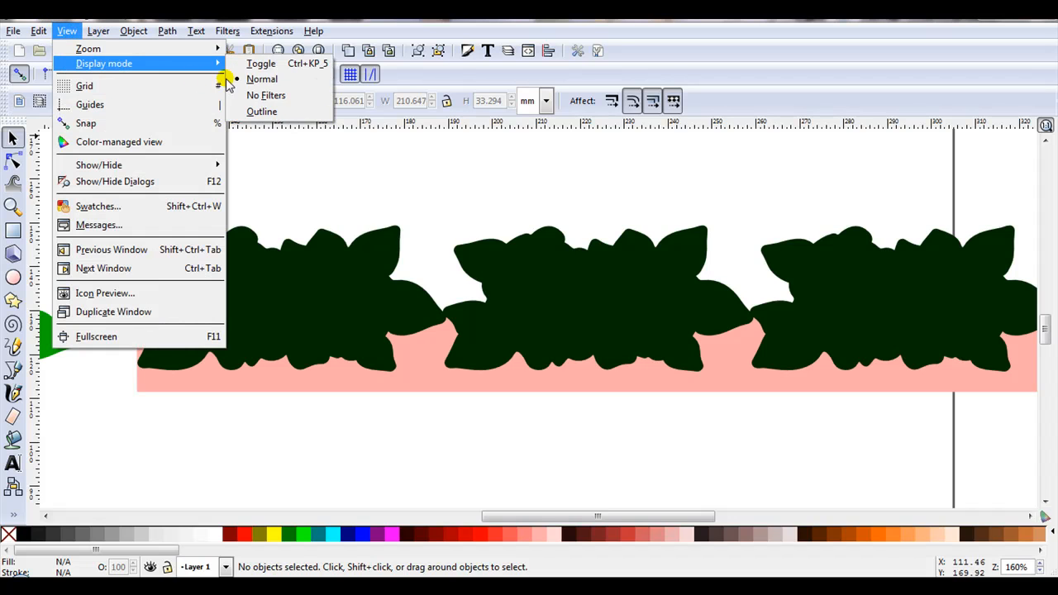
{"action": "left_click", "coordinate": [250, 111]}
Select the rose strip's outer silhouette together with the rectangle and merge them into one path with Union
{"action": "scroll", "coordinate": [248, 289], "scroll_direction": "up", "scroll_amount": 4}
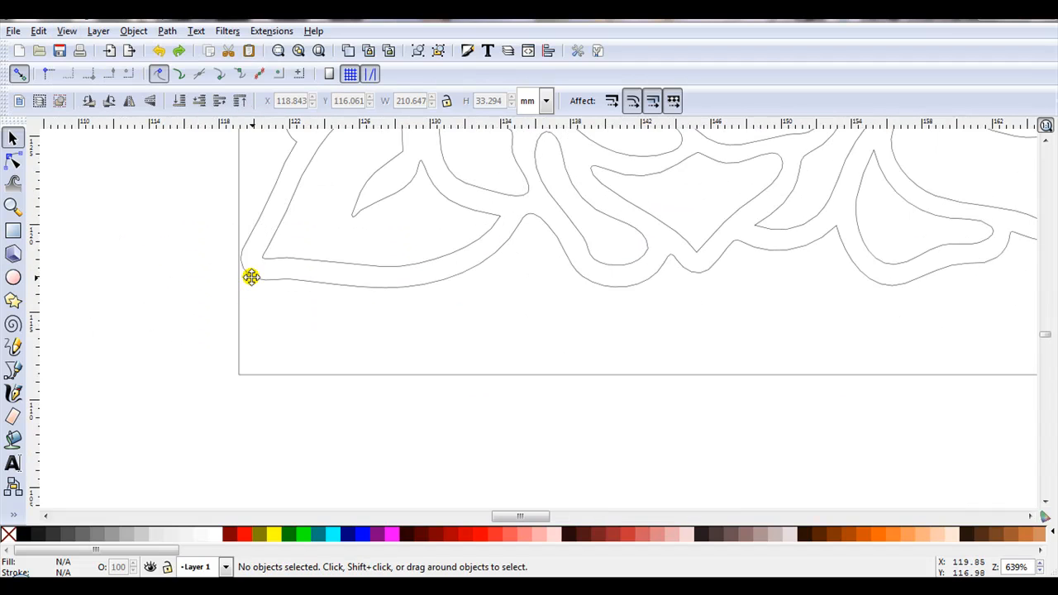
{"action": "left_click", "coordinate": [251, 277]}
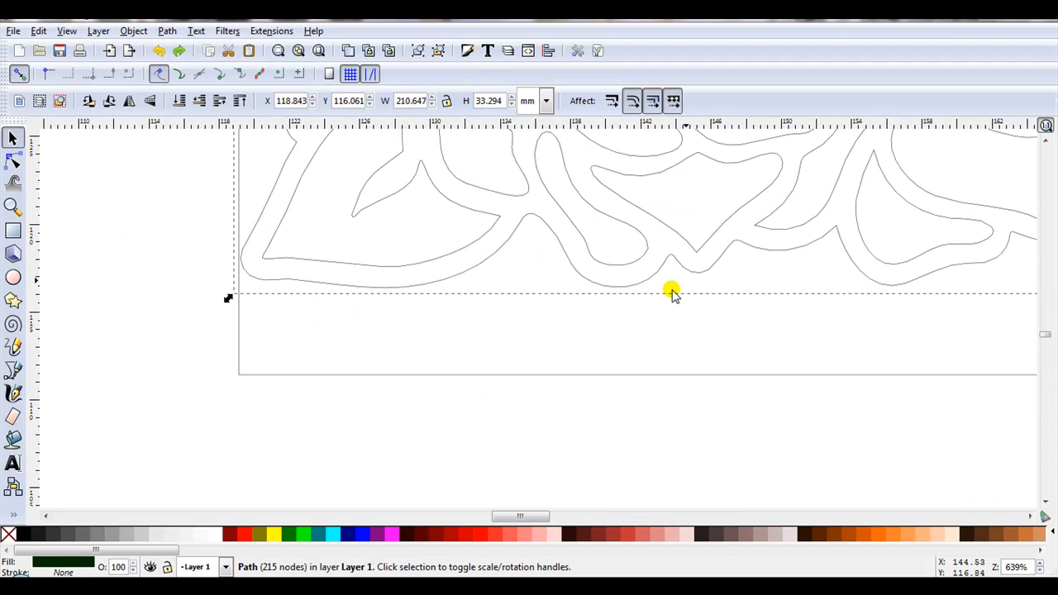
{"action": "scroll", "coordinate": [458, 301], "scroll_direction": "down", "scroll_amount": 5}
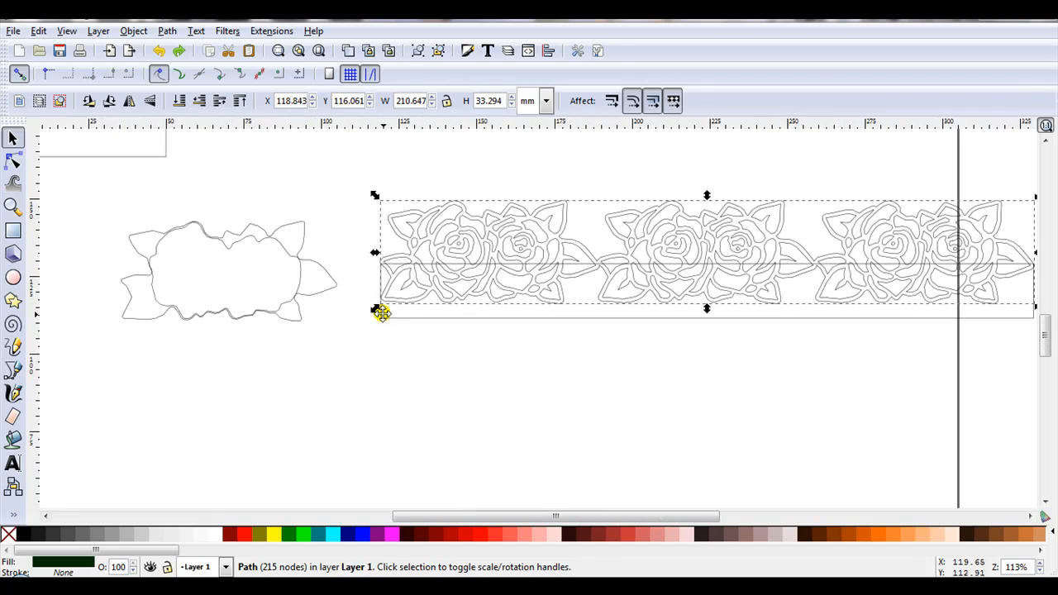
{"action": "key", "text": "shift"}
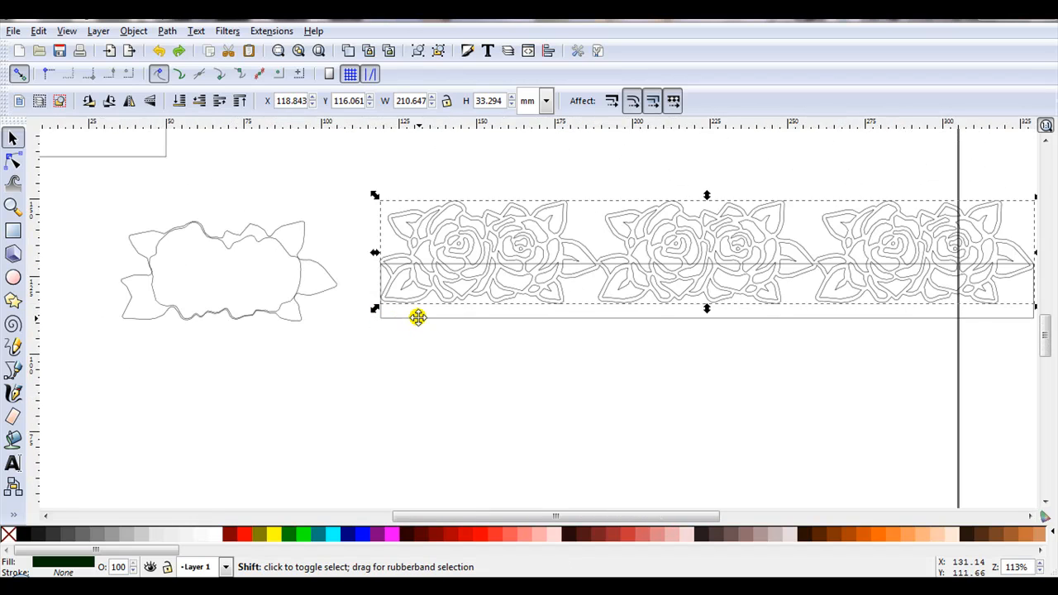
{"action": "left_click", "coordinate": [418, 318], "text": "shift"}
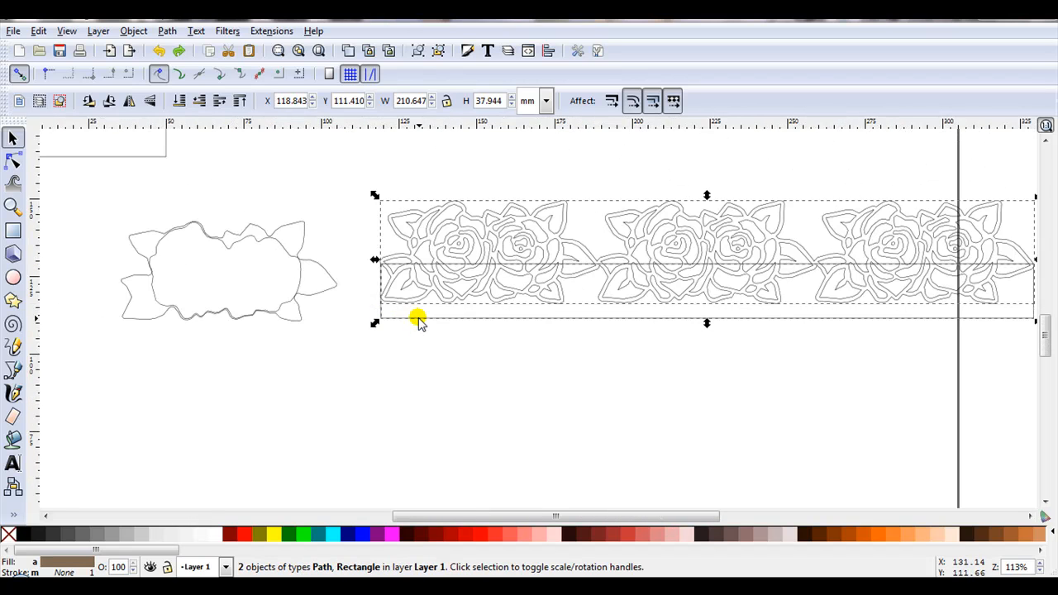
{"action": "left_click", "coordinate": [166, 32]}
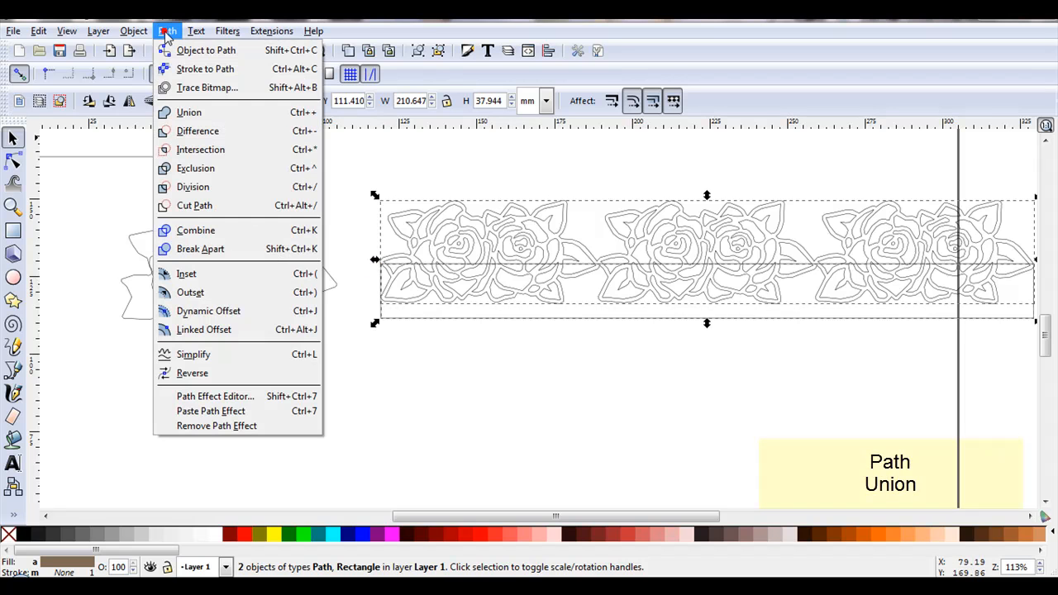
{"action": "left_click", "coordinate": [201, 111]}
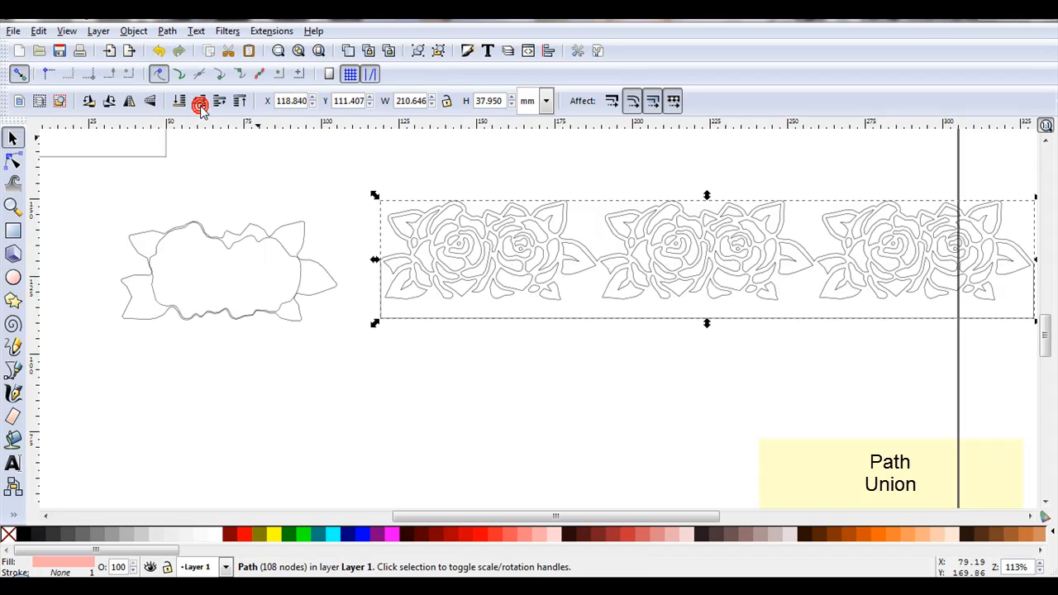
Return the display mode to Normal and clear the selection
{"action": "left_click", "coordinate": [68, 31]}
{"action": "mouse_move", "coordinate": [98, 63]}
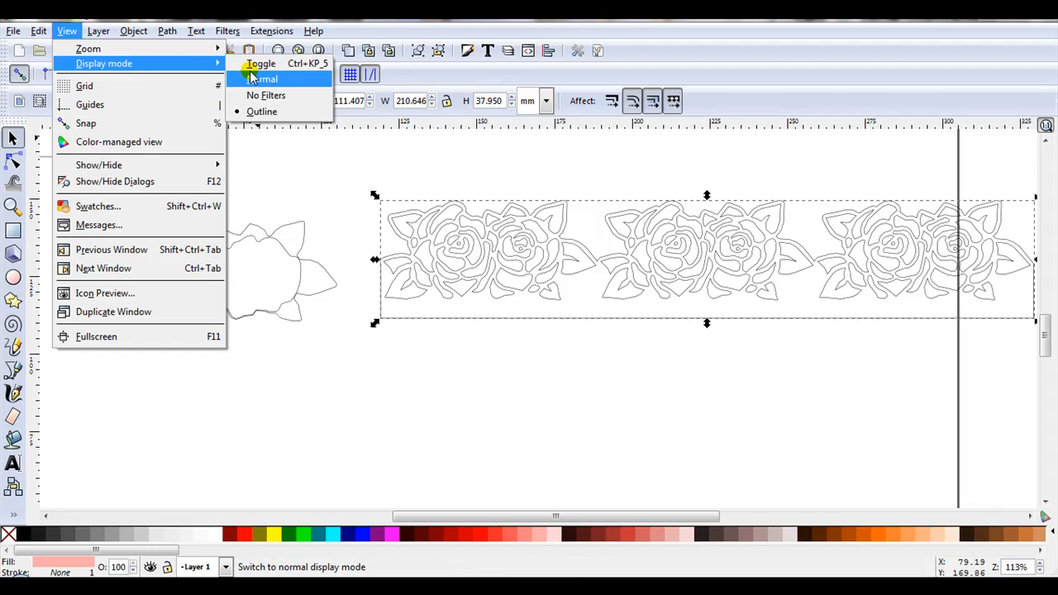
{"action": "left_click", "coordinate": [251, 75]}
{"action": "left_click", "coordinate": [327, 147]}
Select the pink strip panel with all its dark rose pieces and cut the openings out with Exclusion
{"action": "scroll", "coordinate": [327, 148], "scroll_direction": "down", "scroll_amount": 2}
{"action": "left_click_drag", "start_coordinate": [326, 149], "coordinate": [698, 274]}
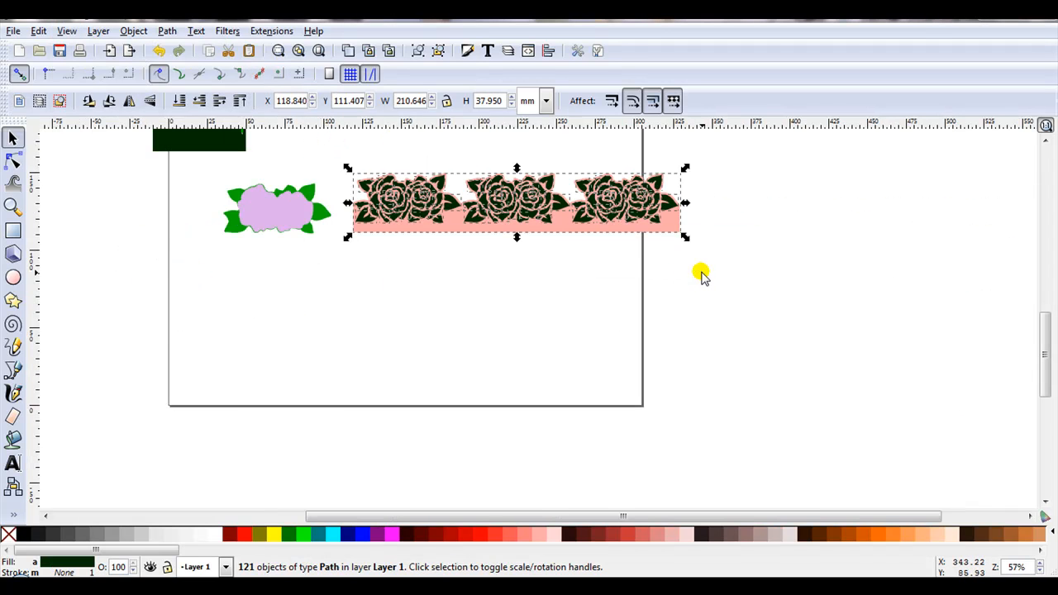
{"action": "left_click", "coordinate": [168, 31]}
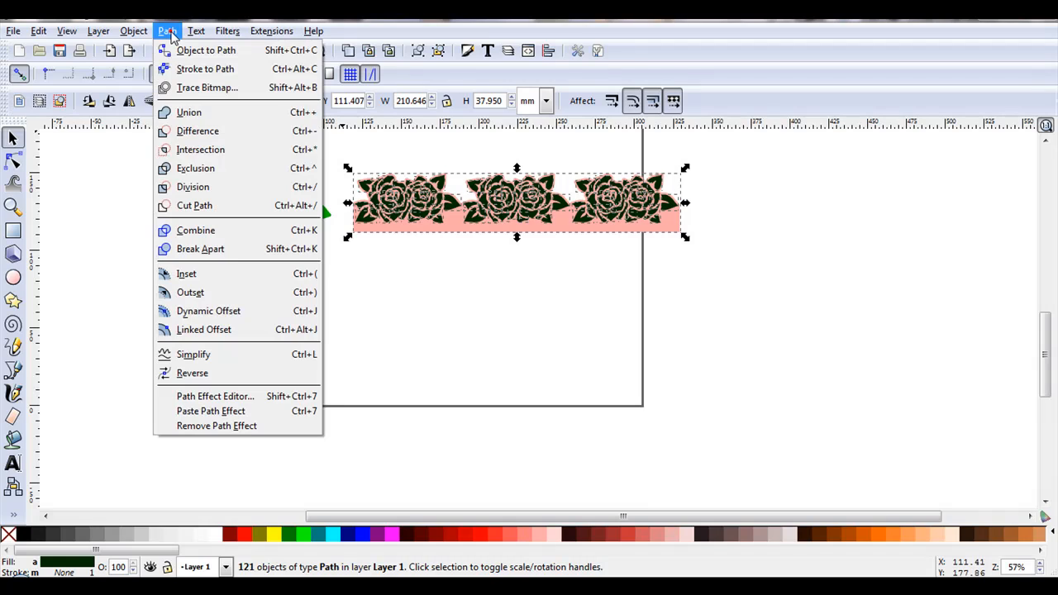
{"action": "left_click", "coordinate": [229, 168]}
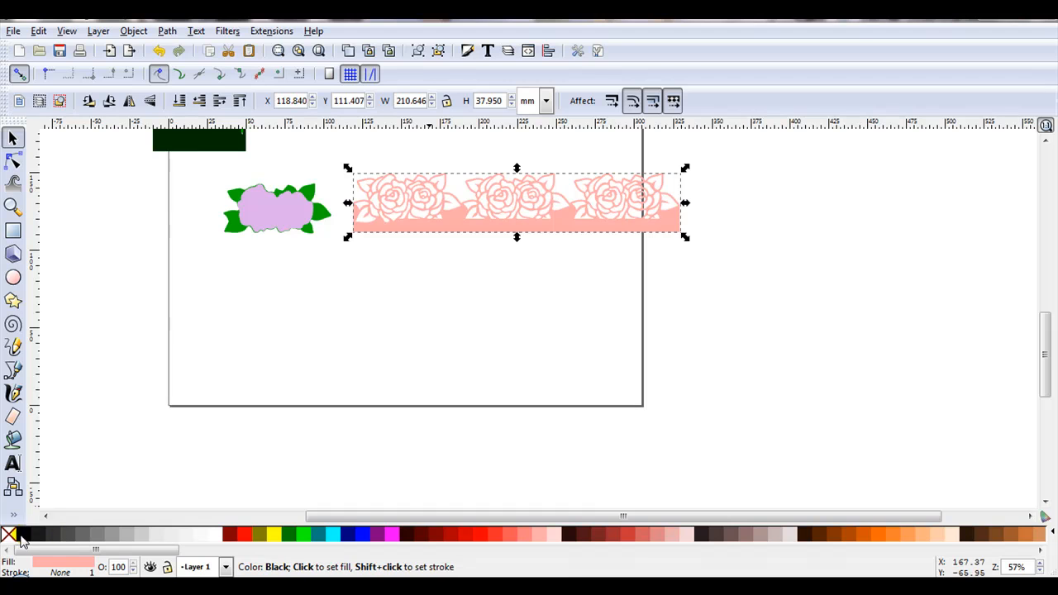
Fill the cut-out rose border panel with black and deselect it
{"action": "left_click", "coordinate": [21, 536]}
{"action": "scroll", "coordinate": [484, 178], "scroll_direction": "up", "scroll_amount": 4}
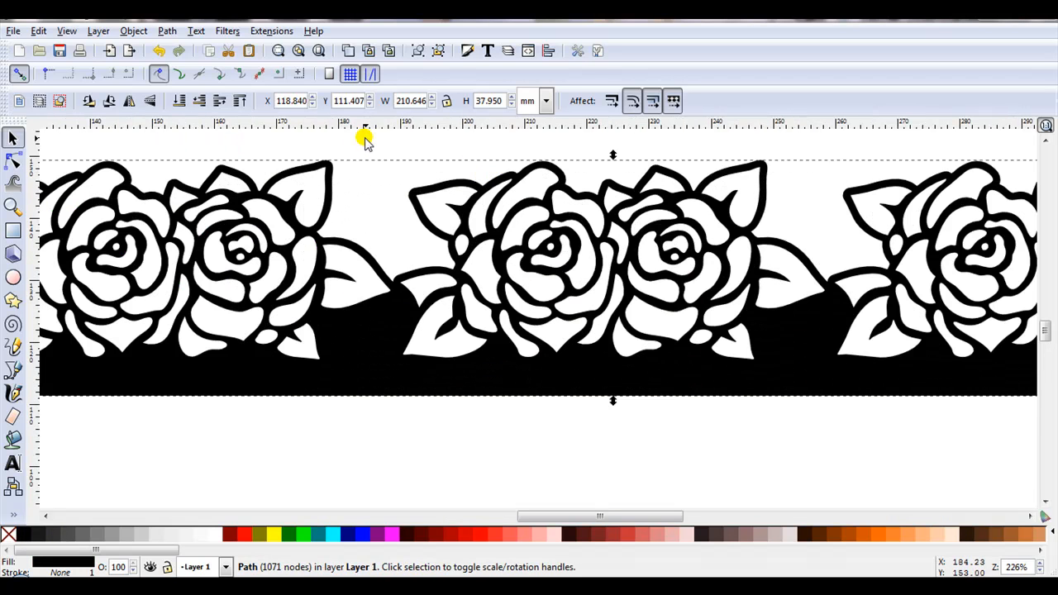
{"action": "left_click", "coordinate": [515, 157]}
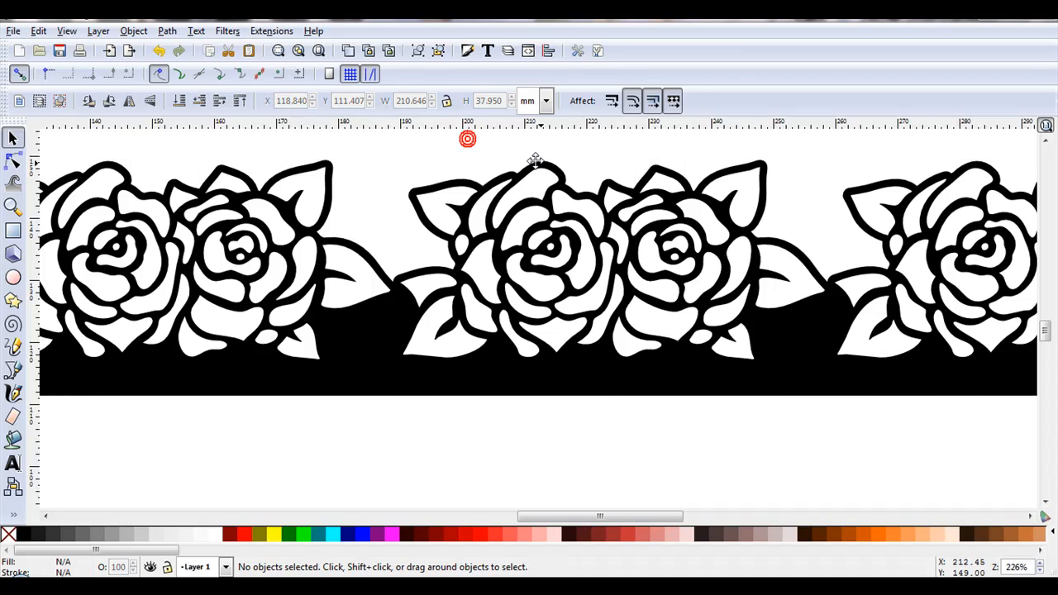